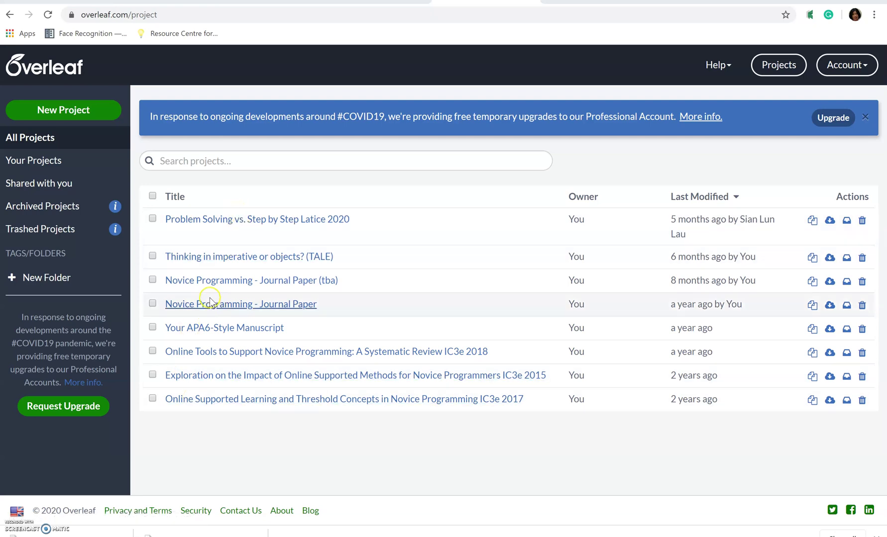
Search Overleaf's templates for APA and open the APA7 Manuscripts template page.
left_click(204, 181)
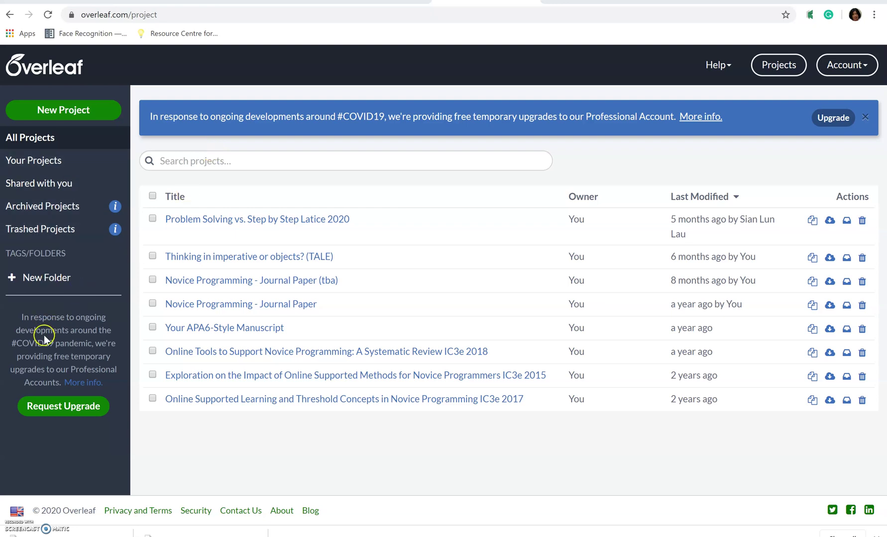
left_click(65, 110)
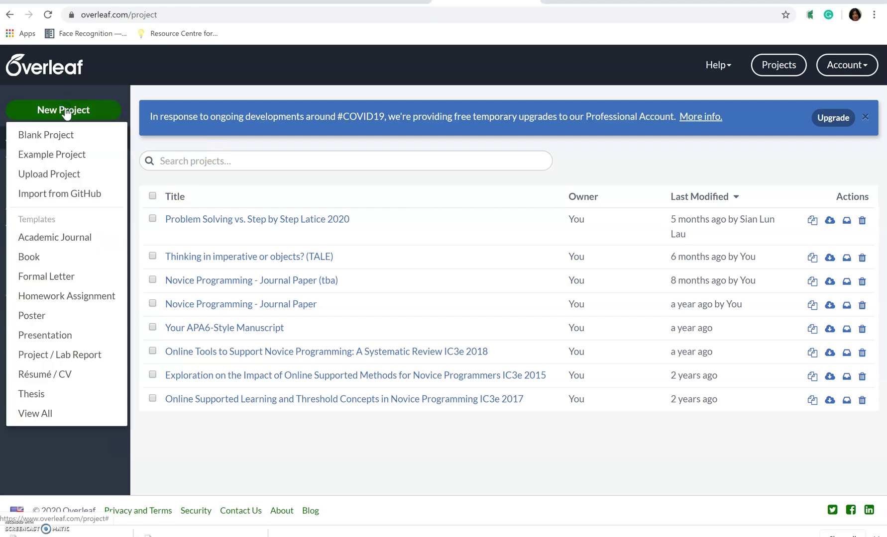
left_click(35, 415)
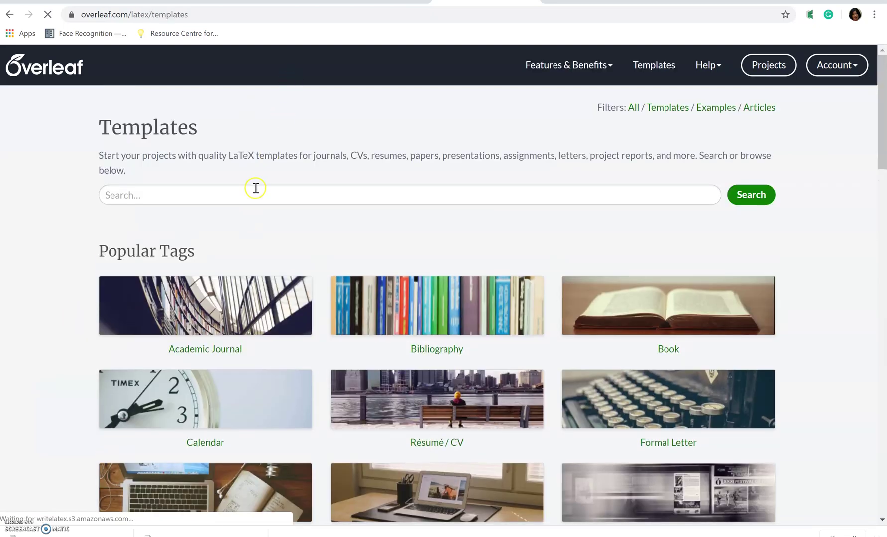
left_click(255, 188)
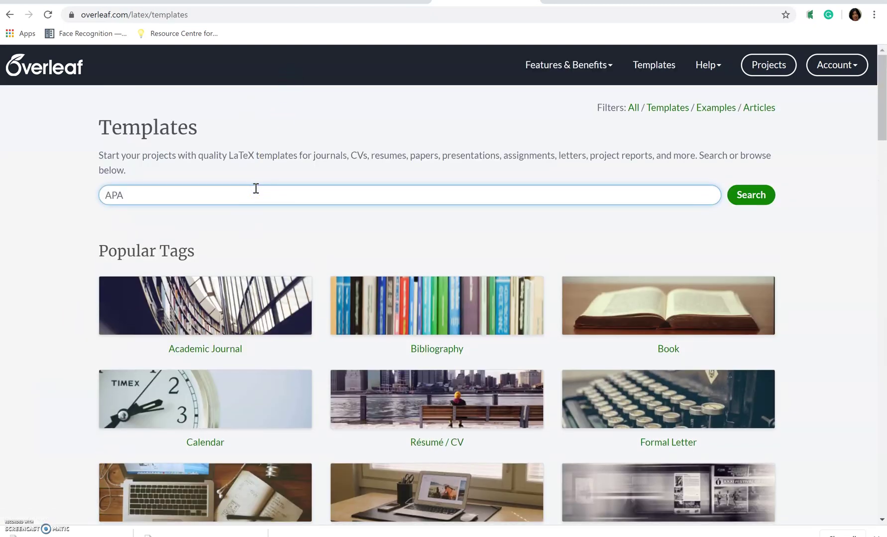
left_click(756, 199)
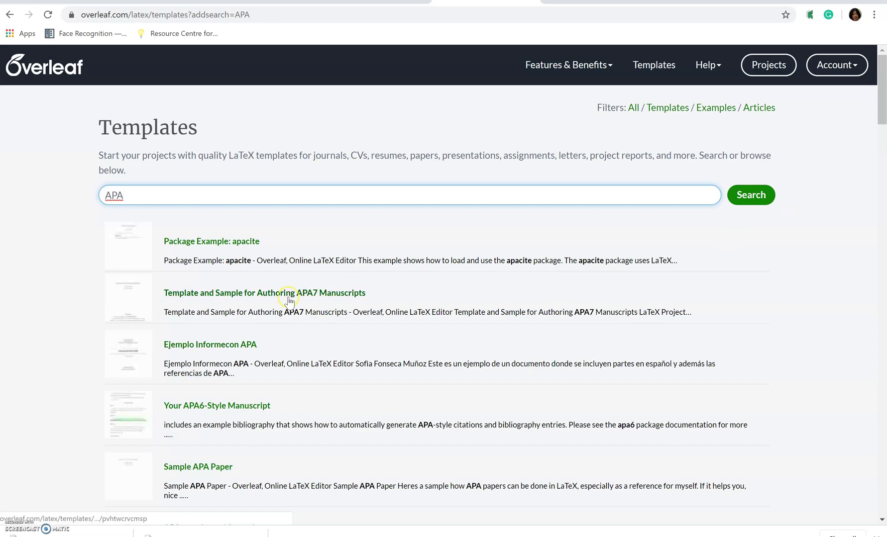
left_click(288, 297)
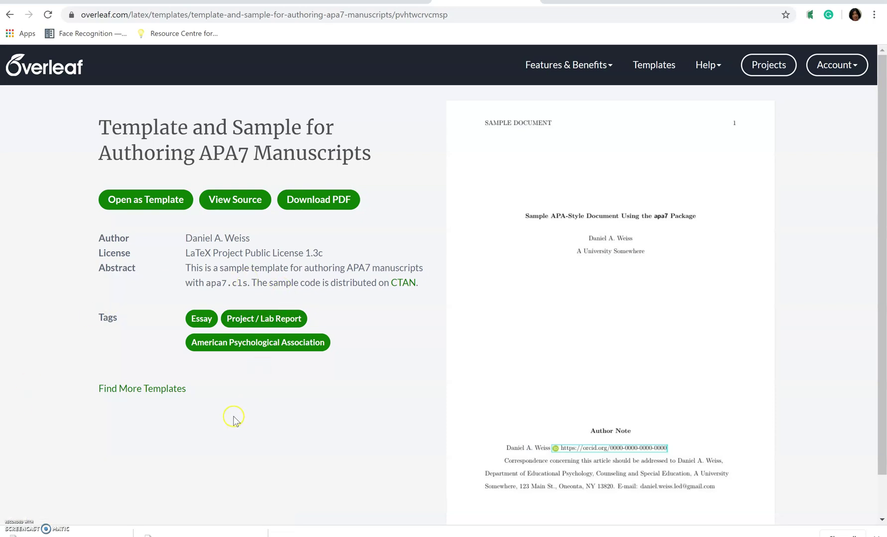
Open the APA7 template as a project and scroll through longsample.tex and its compiled PDF.
left_click(150, 200)
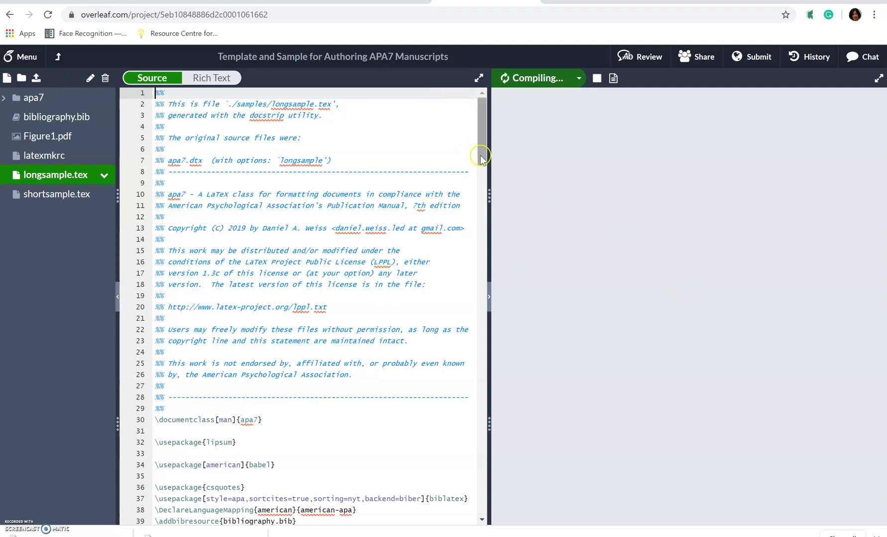
left_click_drag(482, 155, 493, 379)
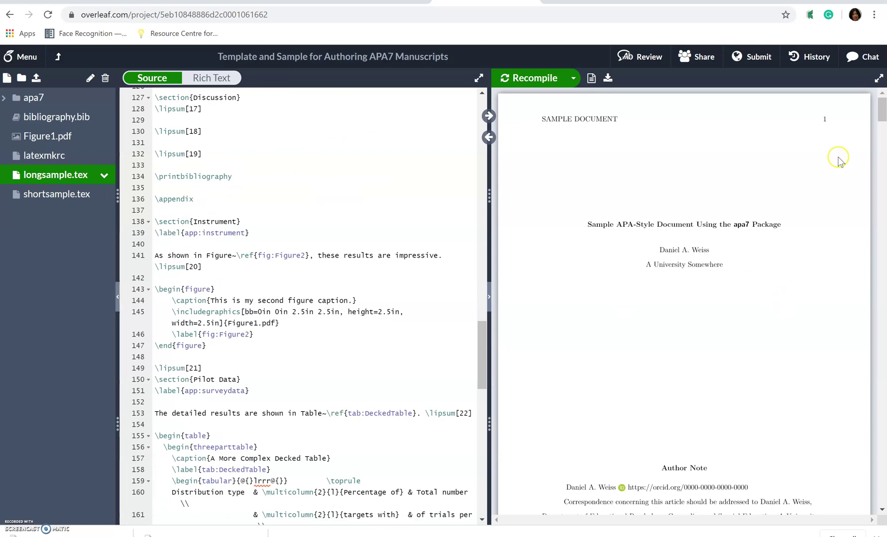
left_click_drag(882, 110, 874, 92)
Rename the Overleaf project to Test Document.
key("ctrl+Home")
left_click(458, 58)
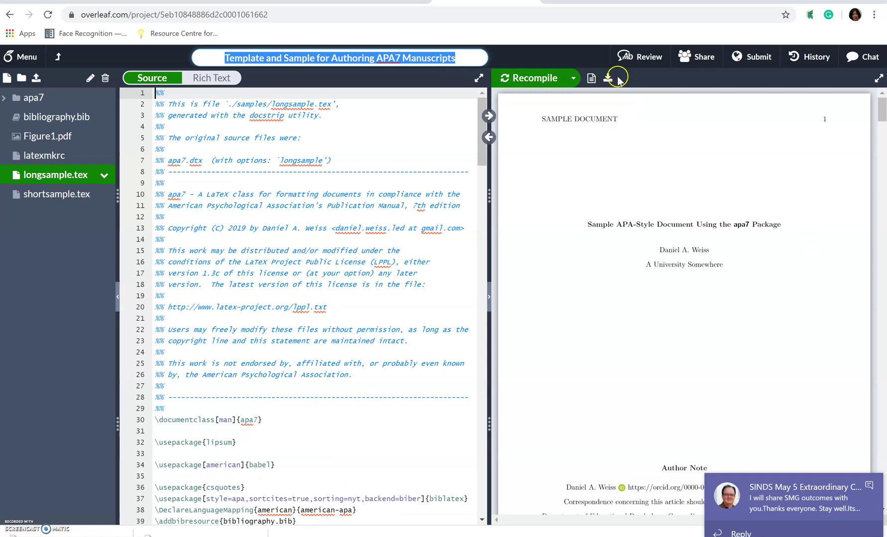
type("Test Docume")
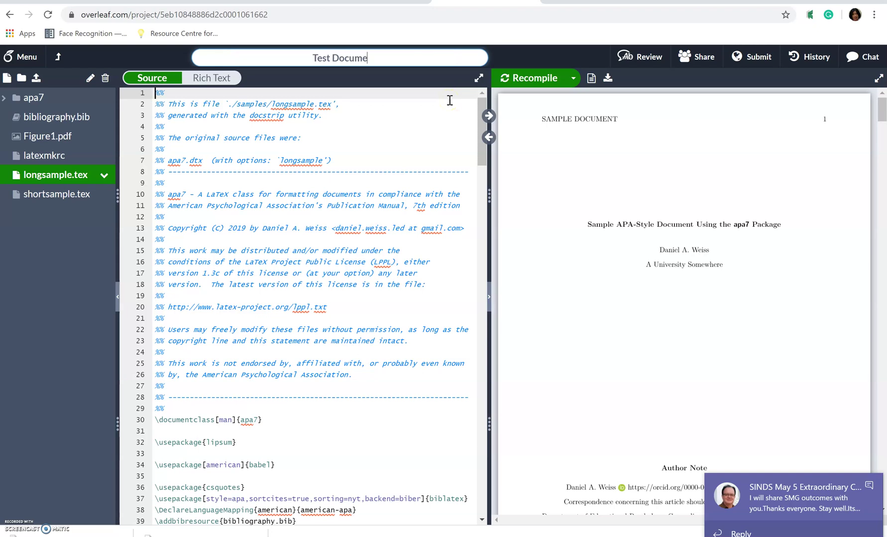
type("nt")
left_click(385, 227)
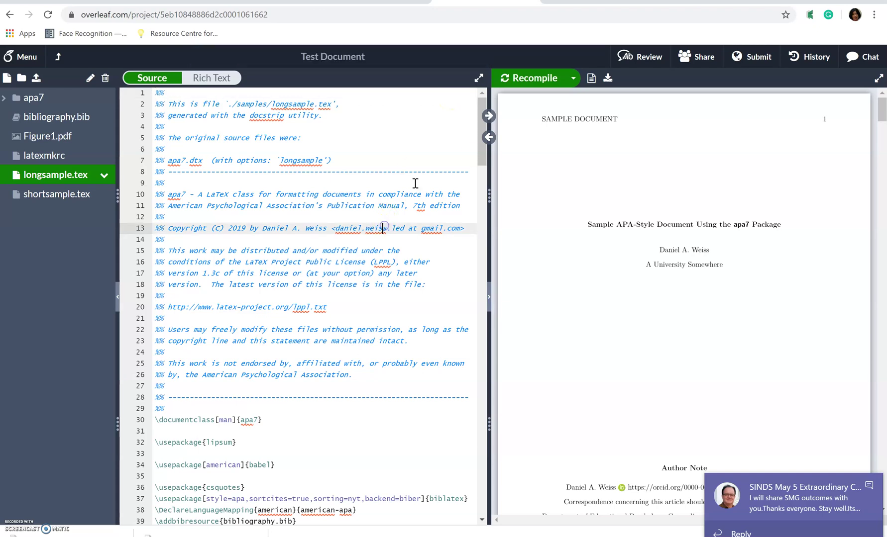
Set title 'Test Document', short title 'Testing Overleaf', the author's name, and affiliation 'Sunway University'.
scroll(483, 169, "down", 3)
scroll(483, 172, "down", 6)
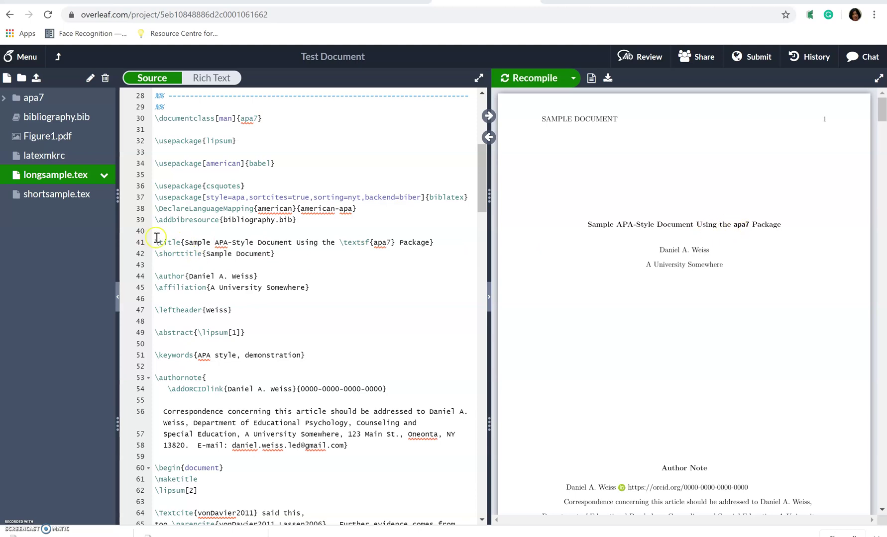
left_click_drag(185, 243, 421, 248)
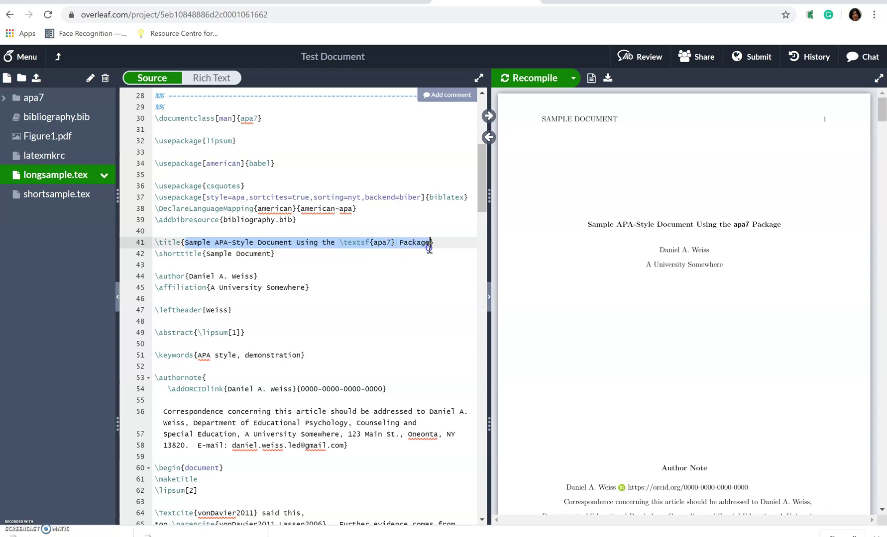
type("Test Document")
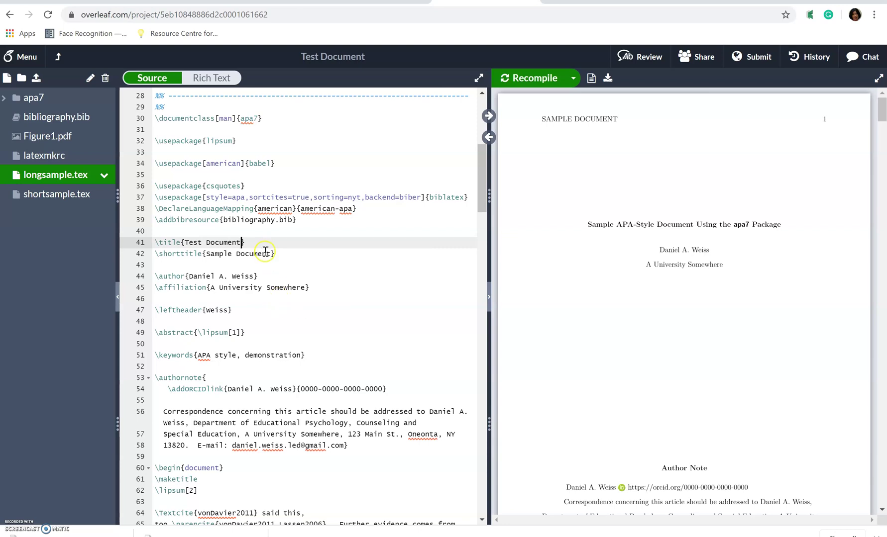
left_click_drag(270, 253, 214, 255)
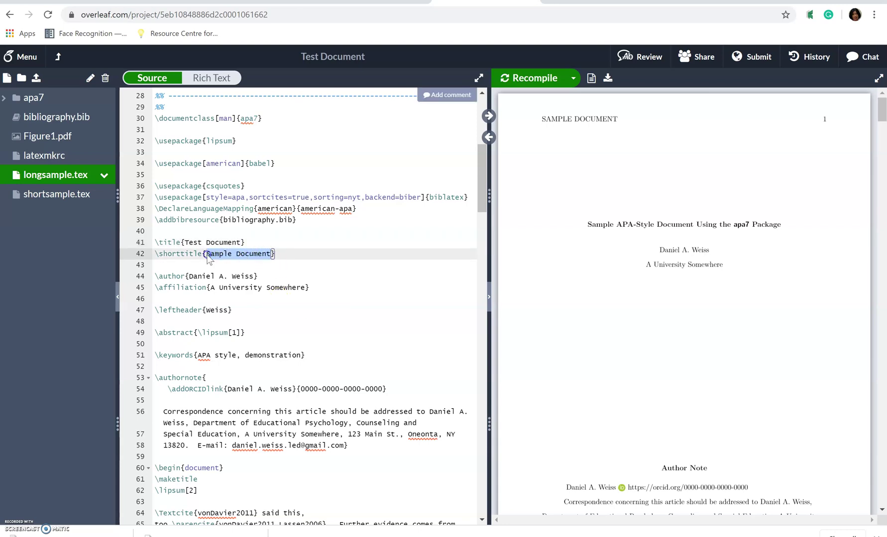
type("A")
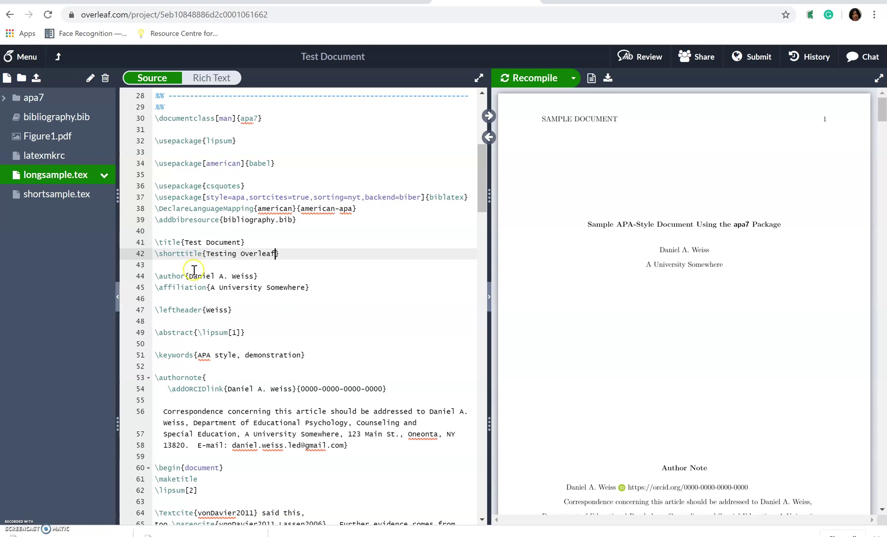
left_click_drag(189, 277, 254, 277)
type("Tze Ying Sim")
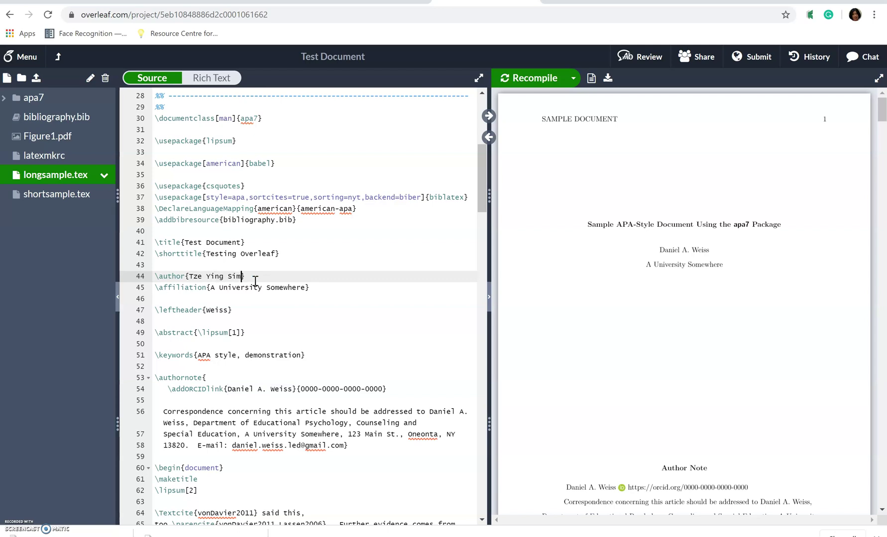
left_click(296, 290)
left_click_drag(307, 289, 213, 290)
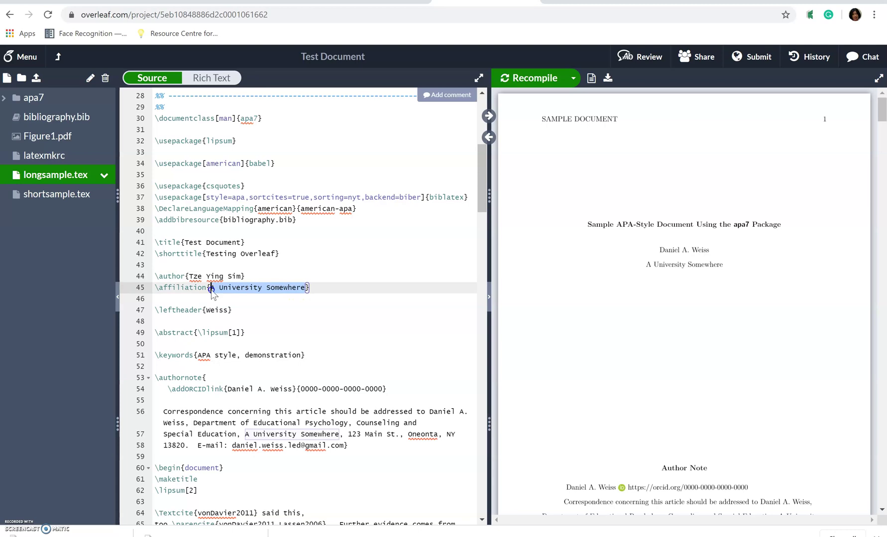
type("Sunway")
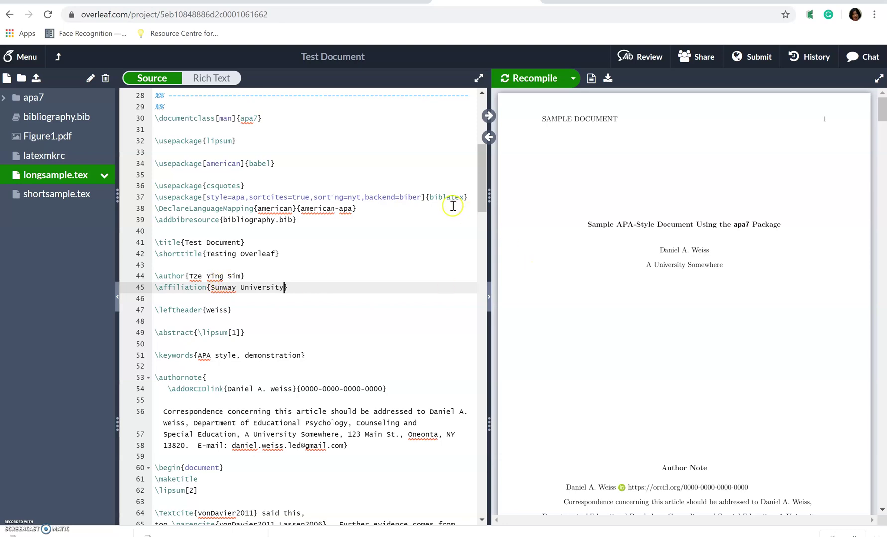
left_click_drag(484, 188, 484, 208)
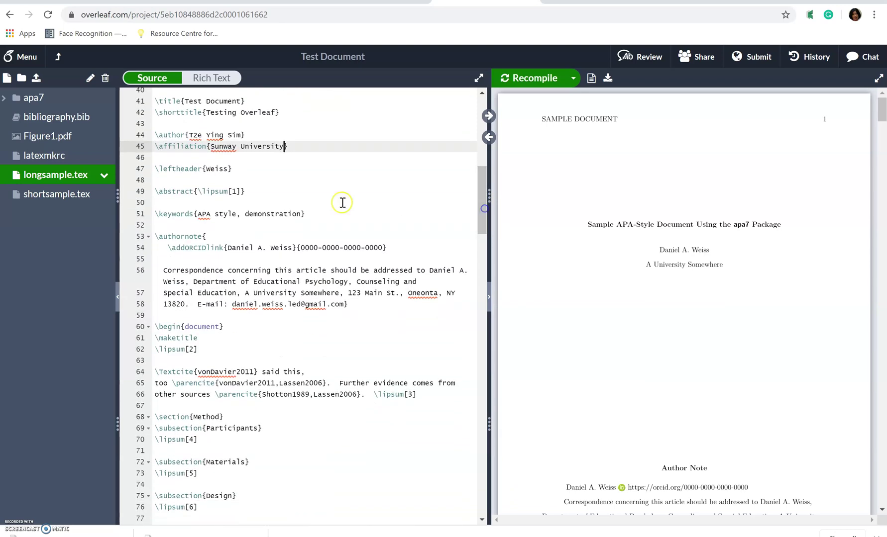
Replace the template author's surname in \leftheader with the new author's surname.
left_click(214, 171)
double_click(215, 170)
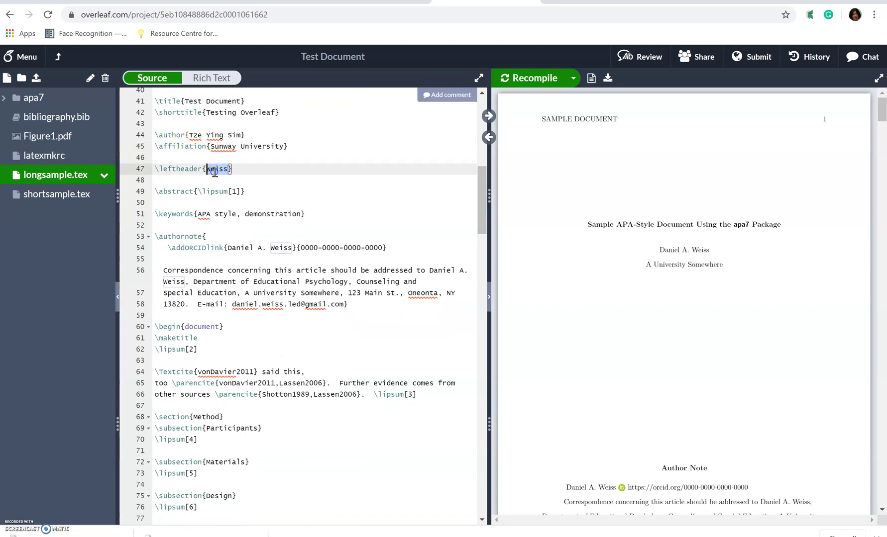
type("Sim")
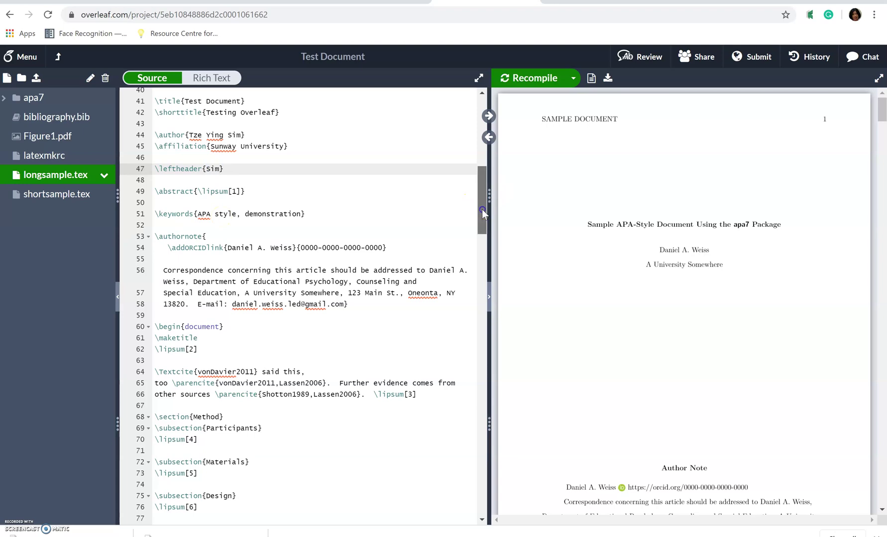
left_click_drag(482, 209, 481, 219)
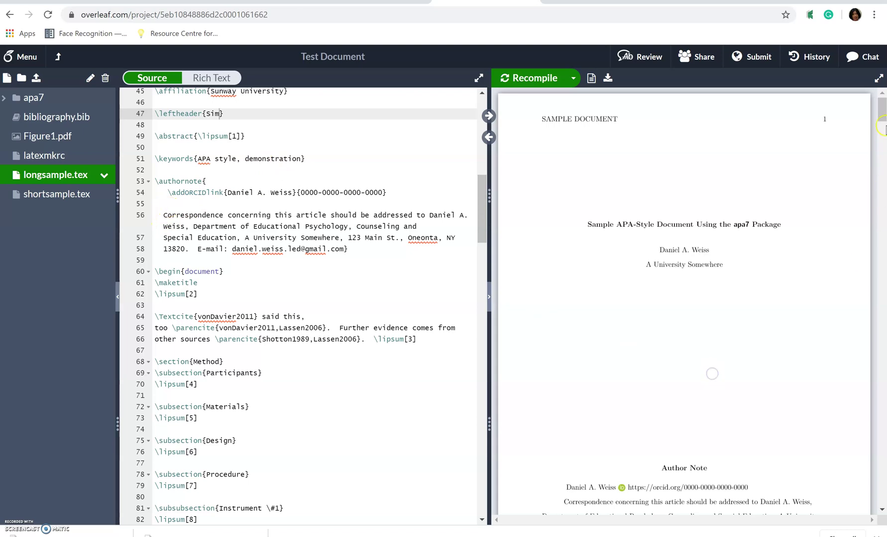
left_click_drag(882, 112, 883, 140)
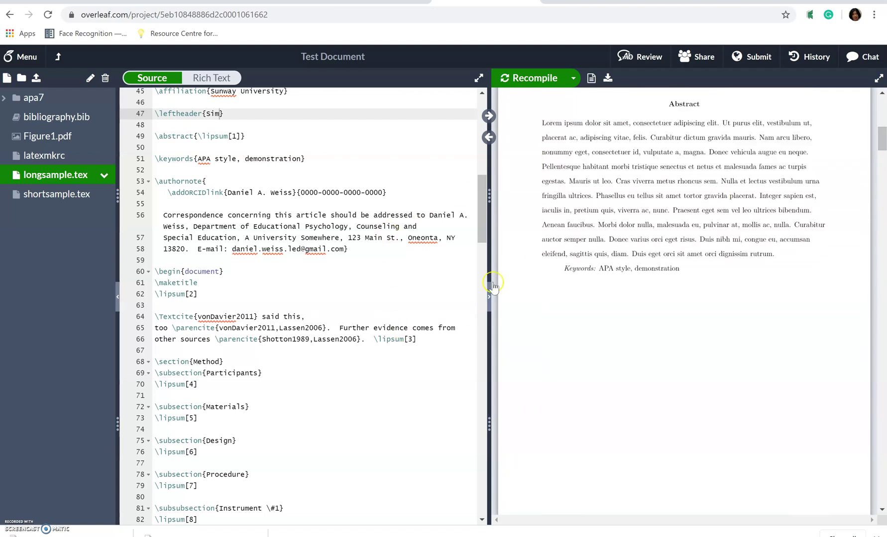
left_click_drag(482, 226, 476, 200)
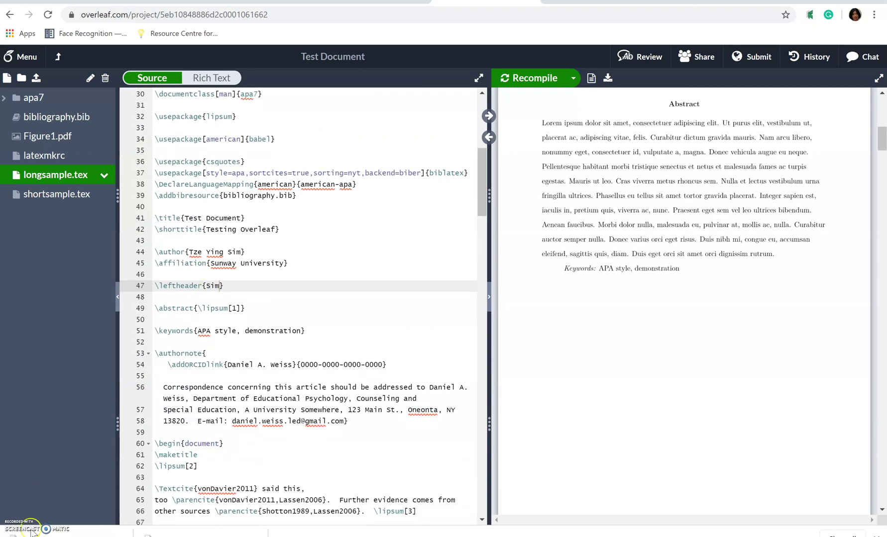
Copy the Facebook-in-courses abstract paragraph from the Word paper and return to Overleaf.
key("alt+Tab")
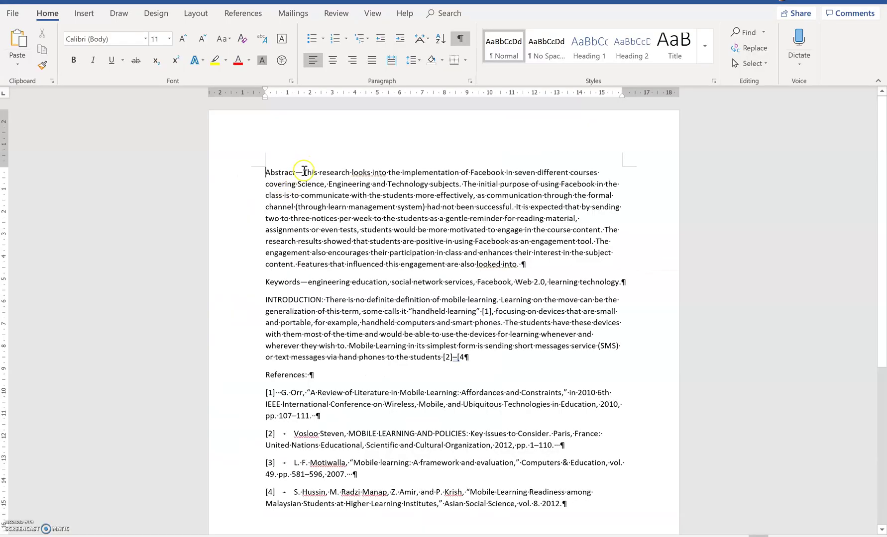
left_click_drag(303, 172, 526, 262)
key("ctrl+c")
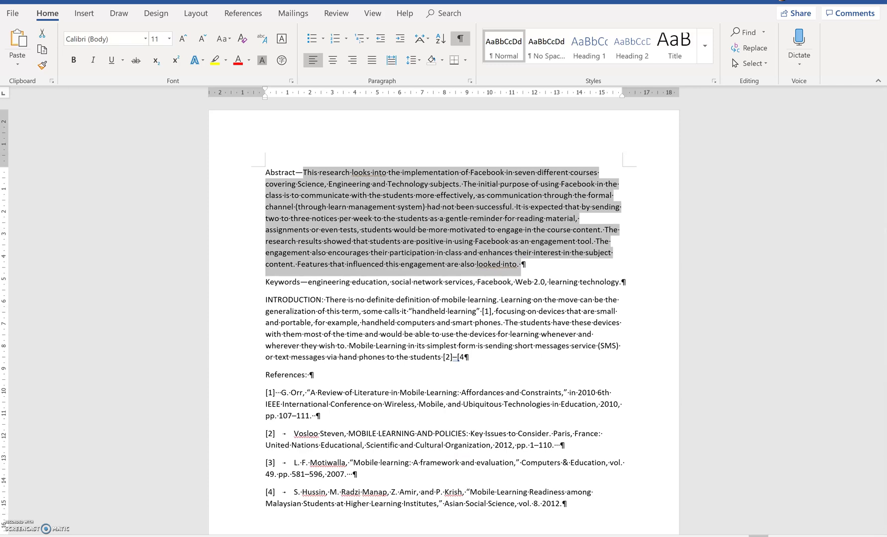
key("alt+Tab")
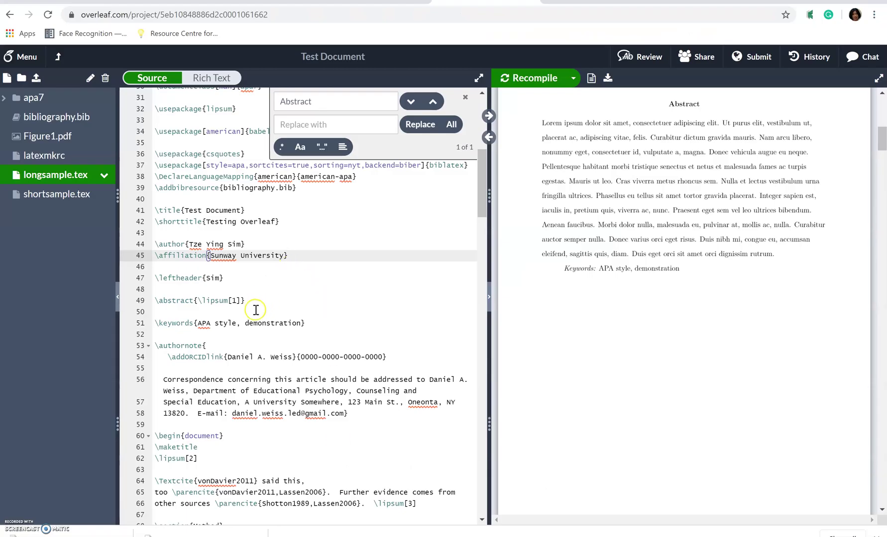
Replace the \lipsum[1] abstract placeholder with the Word abstract and recompile the PDF.
left_click_drag(240, 301, 201, 301)
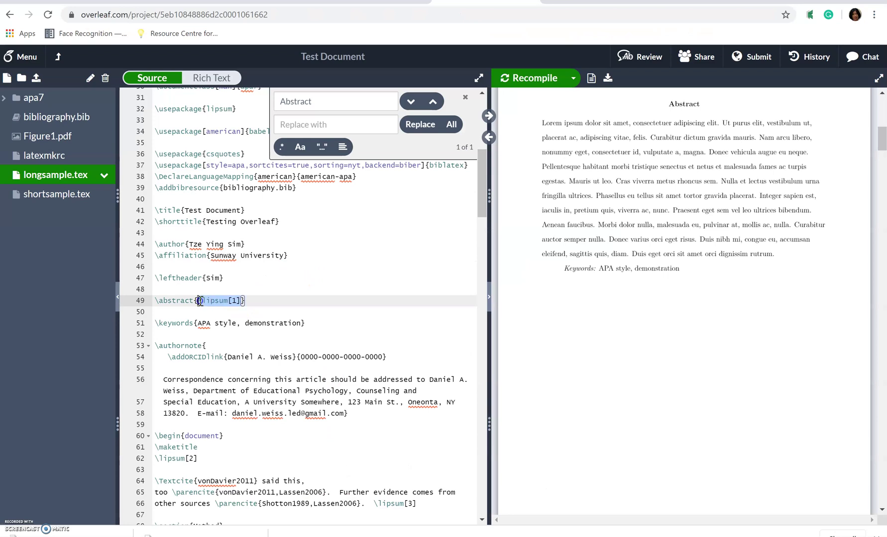
key("ctrl+v")
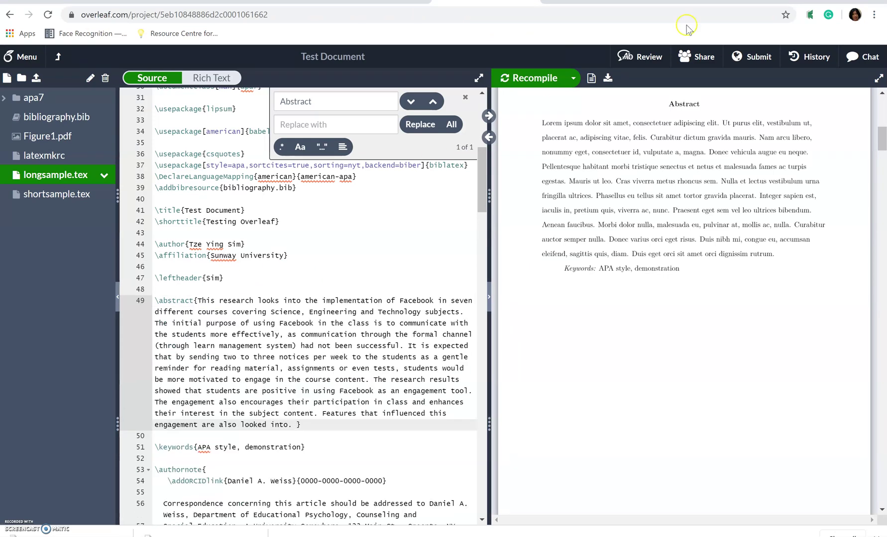
left_click(546, 79)
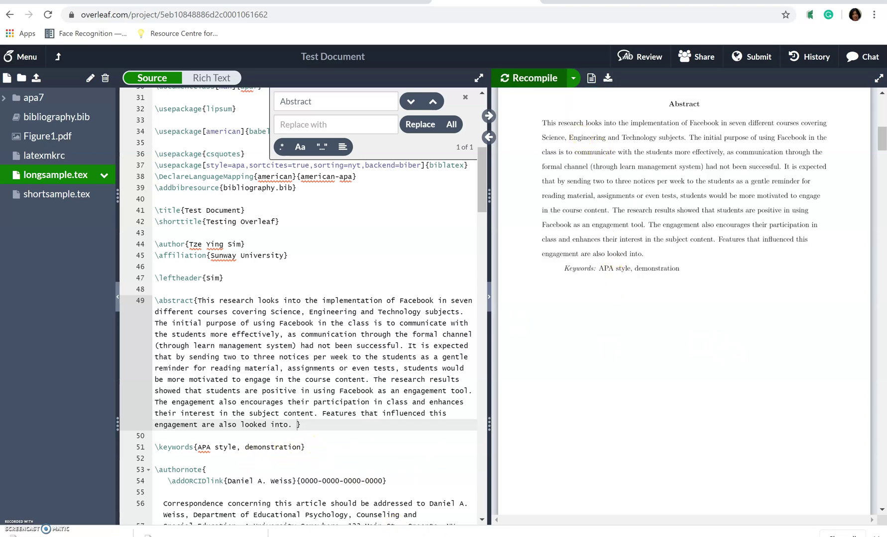
Copy the keyword list from the Word paper's Keywords line and return to Overleaf.
key("alt+Tab")
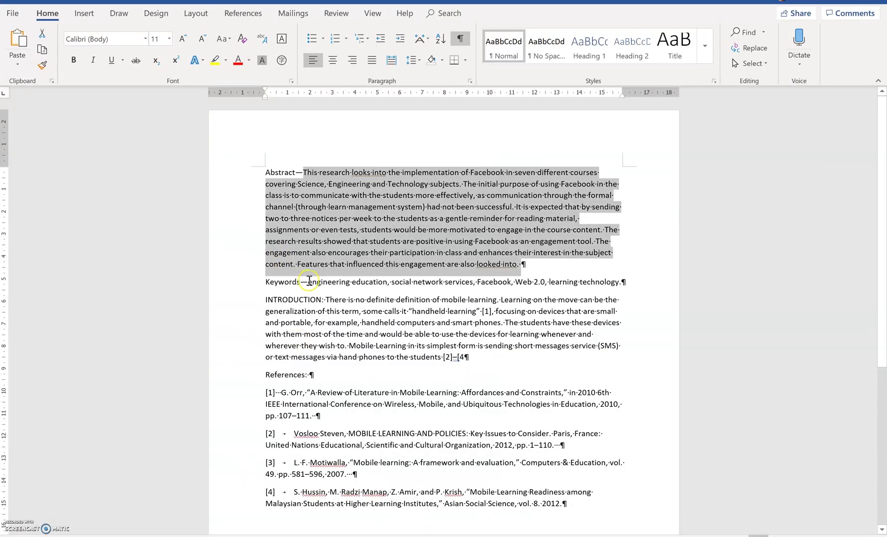
left_click_drag(308, 282, 617, 288)
key("ctrl+c")
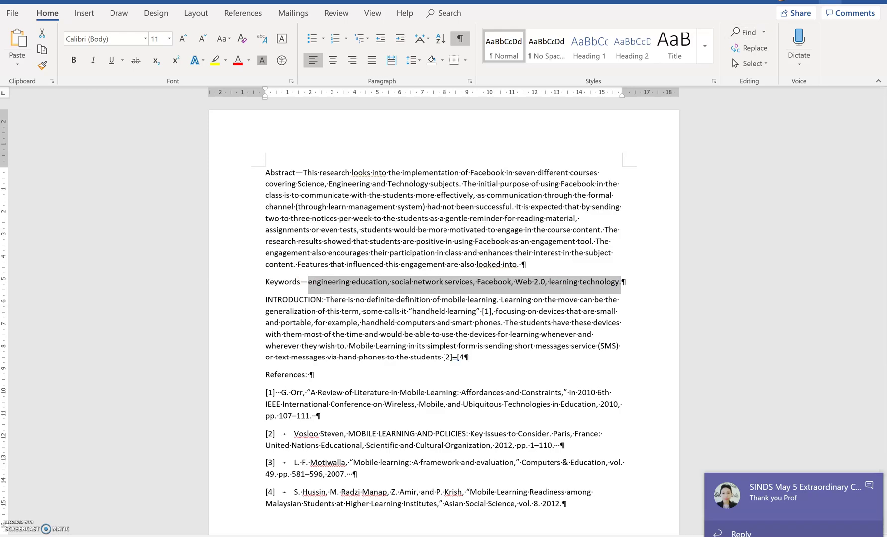
key("alt+Tab")
left_click(701, 342)
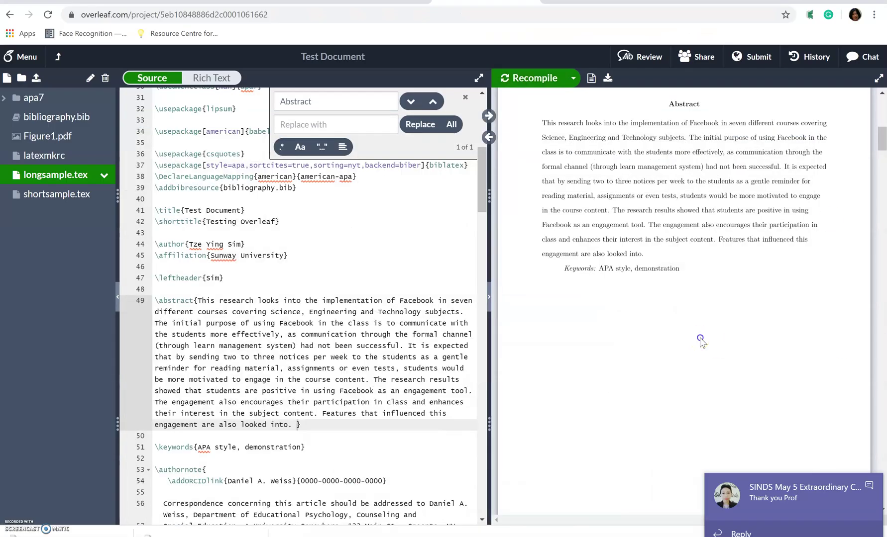
Replace 'APA style, demonstration' in \keywords with the pasted Word keyword list.
left_click(301, 448)
left_click_drag(300, 447, 212, 446)
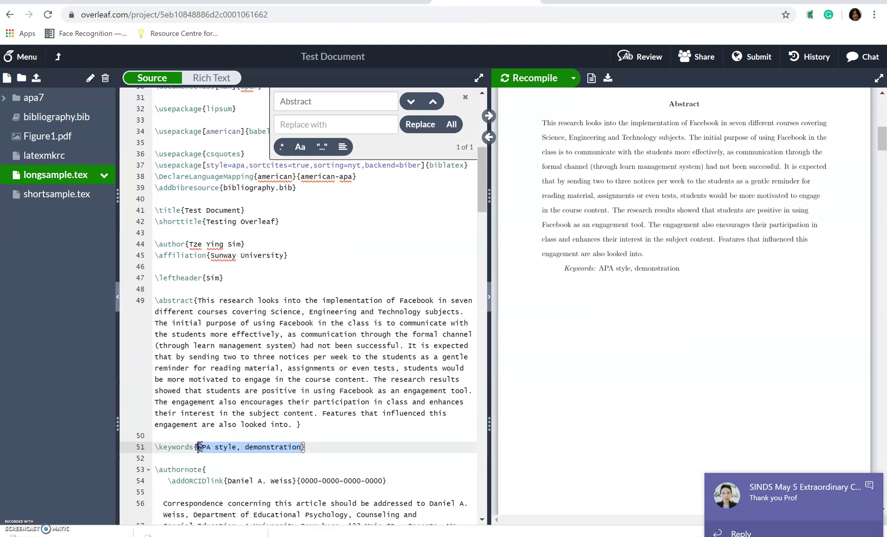
key("ctrl+v")
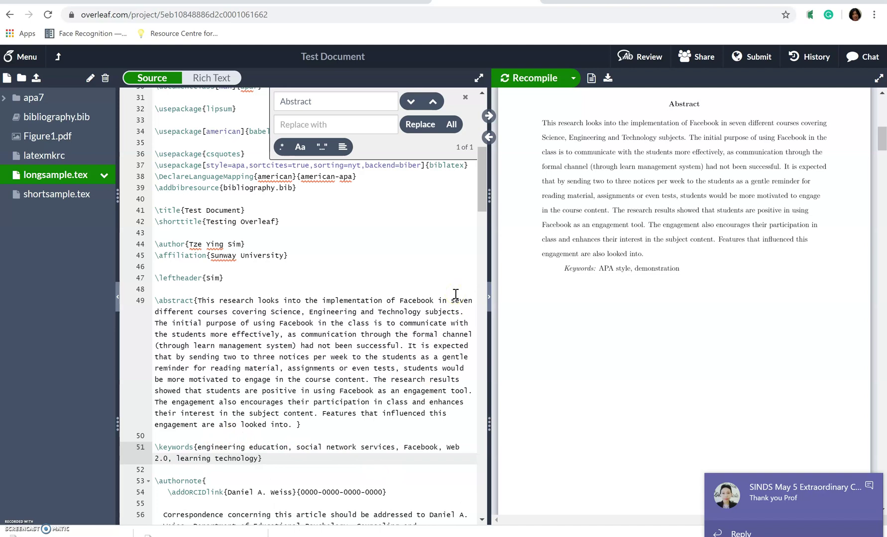
left_click_drag(479, 171, 479, 219)
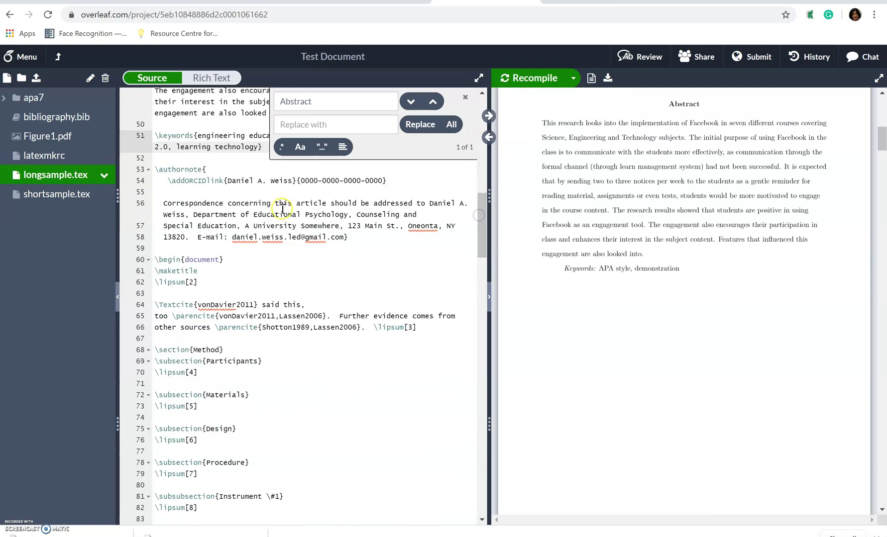
Delete the \authornote block, recompile, and scroll the PDF to page 3.
left_click_drag(382, 238, 141, 169)
key("BackSpace")
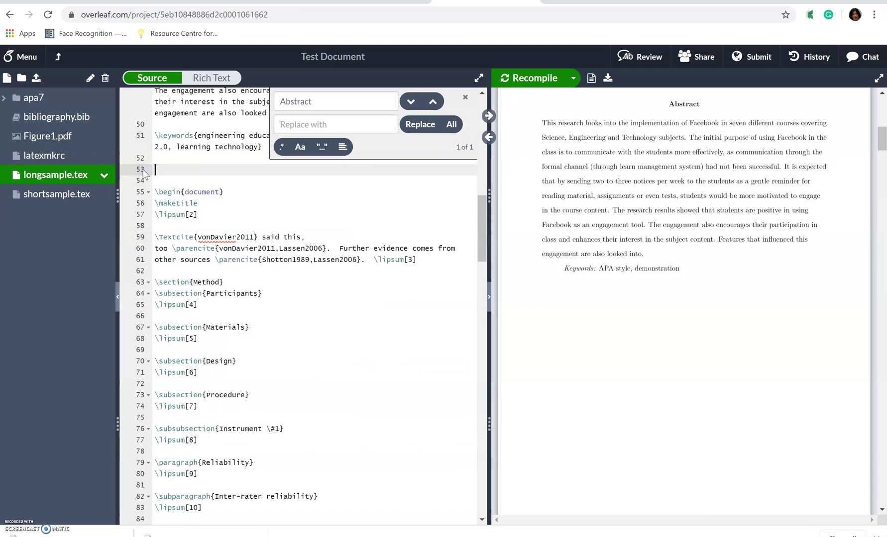
left_click(519, 80)
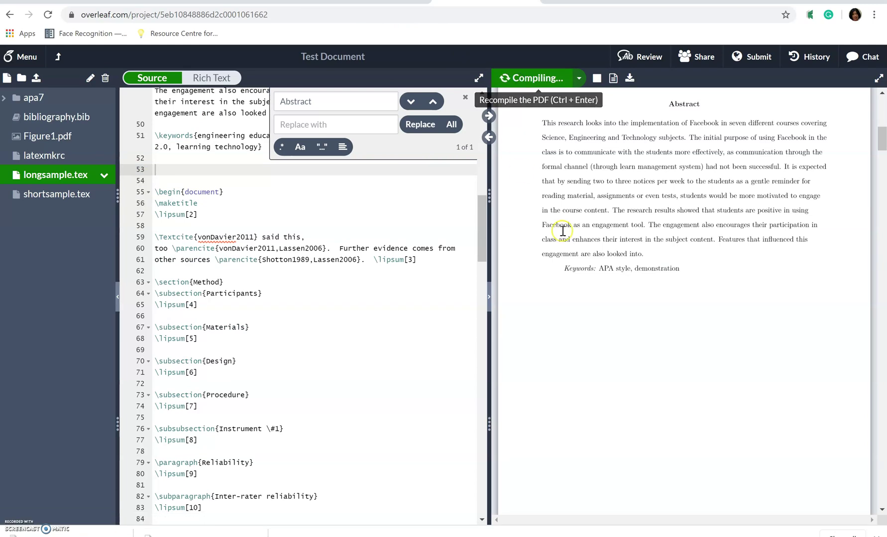
left_click(878, 152)
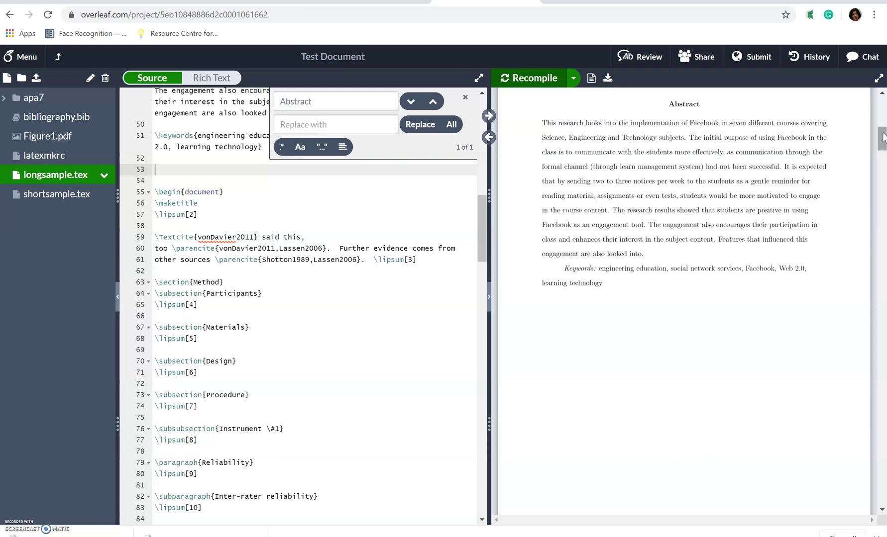
left_click_drag(881, 138, 883, 159)
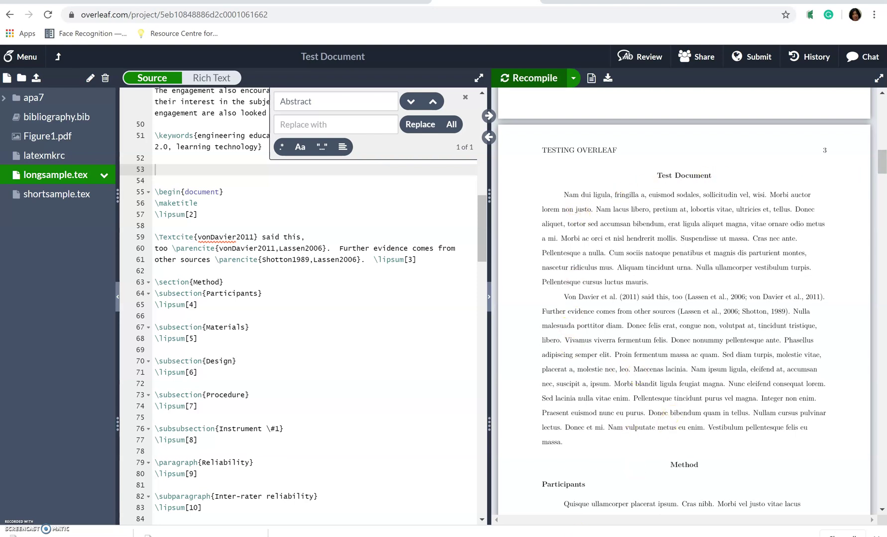
Copy the Word paper's Introduction paragraph, from 'There' to '[4', and return to Overleaf.
key("alt+Tab")
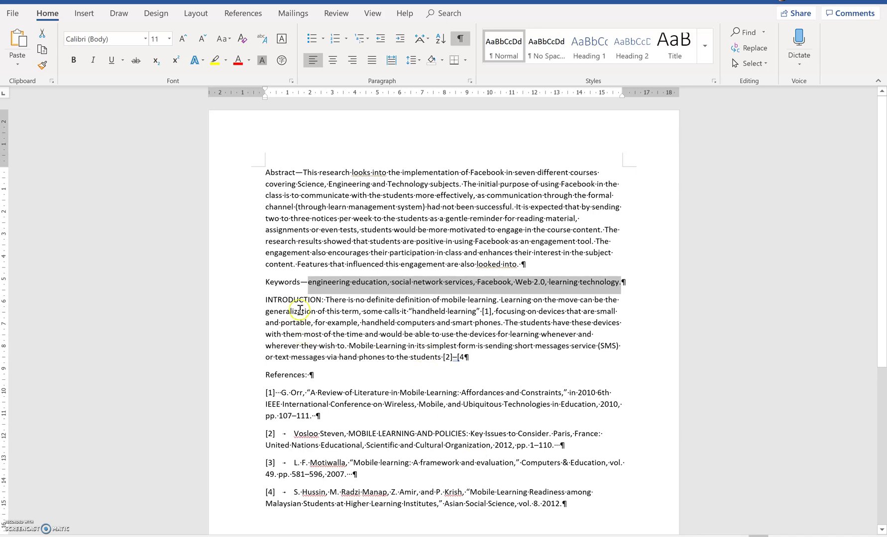
left_click_drag(327, 300, 465, 359)
key("ctrl+c")
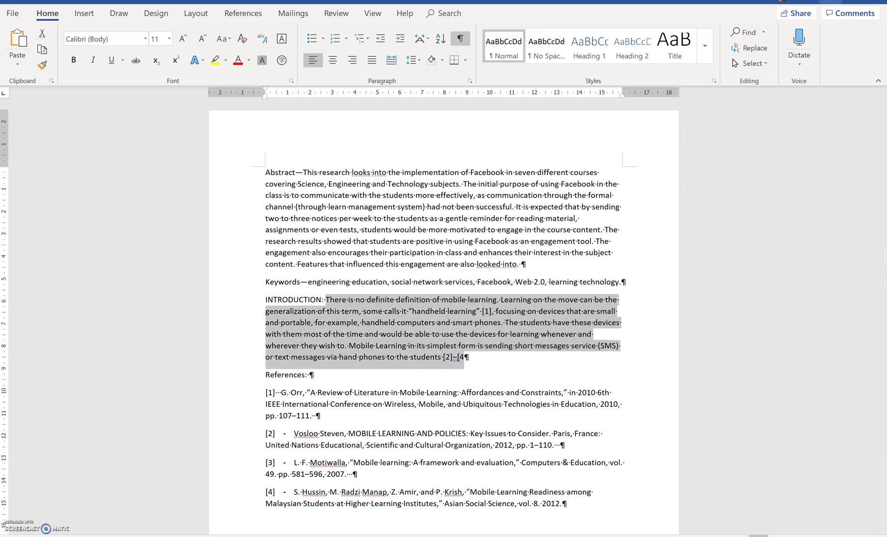
key("alt+Tab")
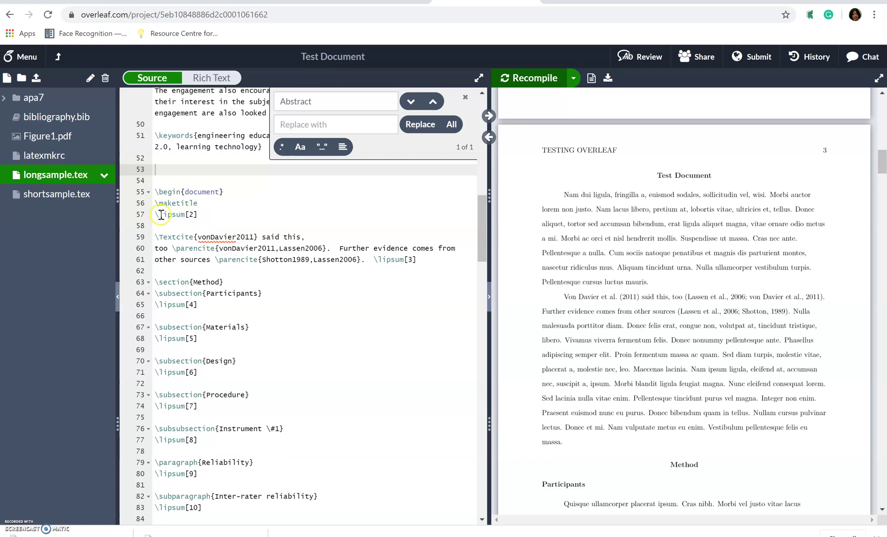
Paste the Introduction text over the \lipsum[2] placeholder on line 57.
left_click_drag(161, 215, 209, 213)
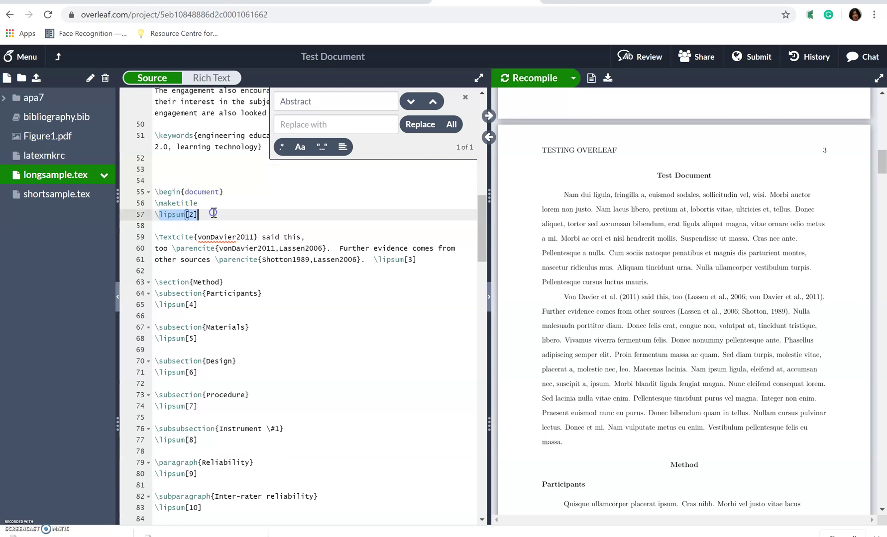
key("ctrl+v")
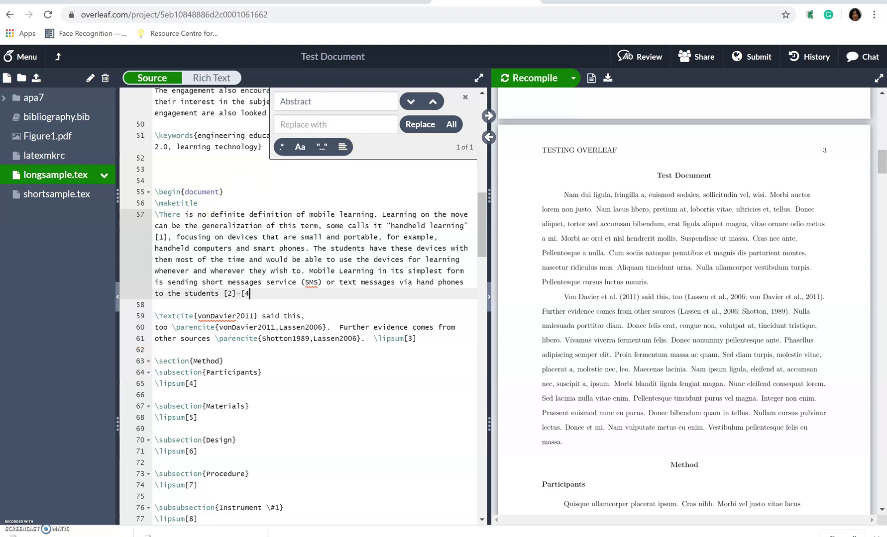
scroll(481, 432, "down", 20)
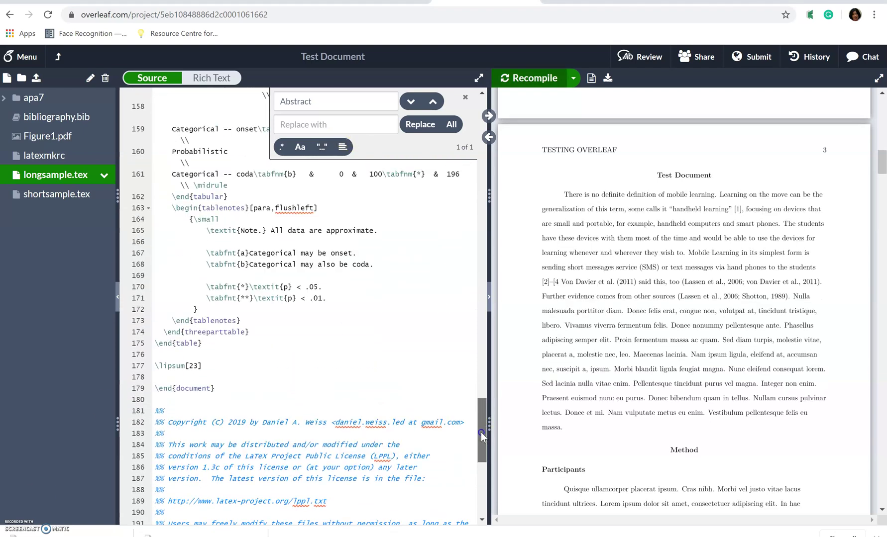
scroll(481, 433, "up", 3)
Delete the sample sections from \section{Method} to \lipsum[23] and recompile the PDF.
left_click(205, 430)
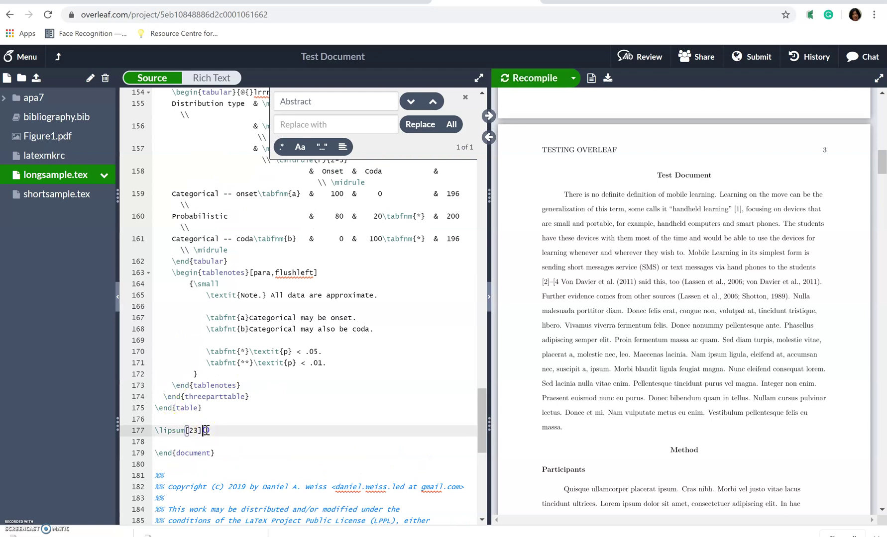
left_click_drag(206, 431, 156, 234)
key("BackSpace")
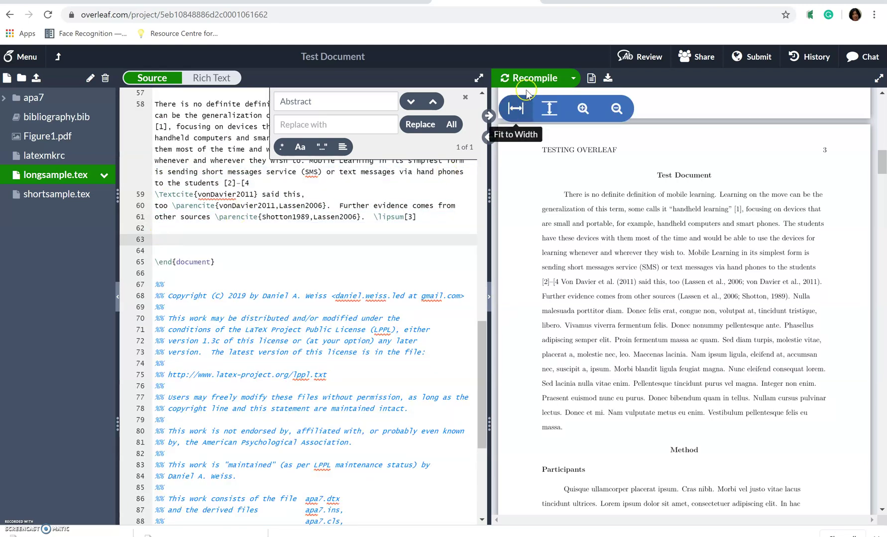
left_click(525, 78)
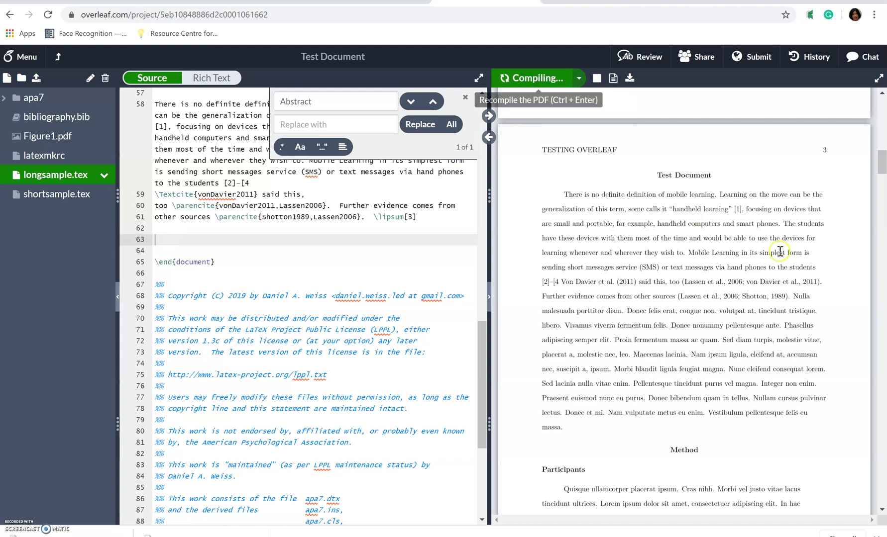
left_click(645, 238)
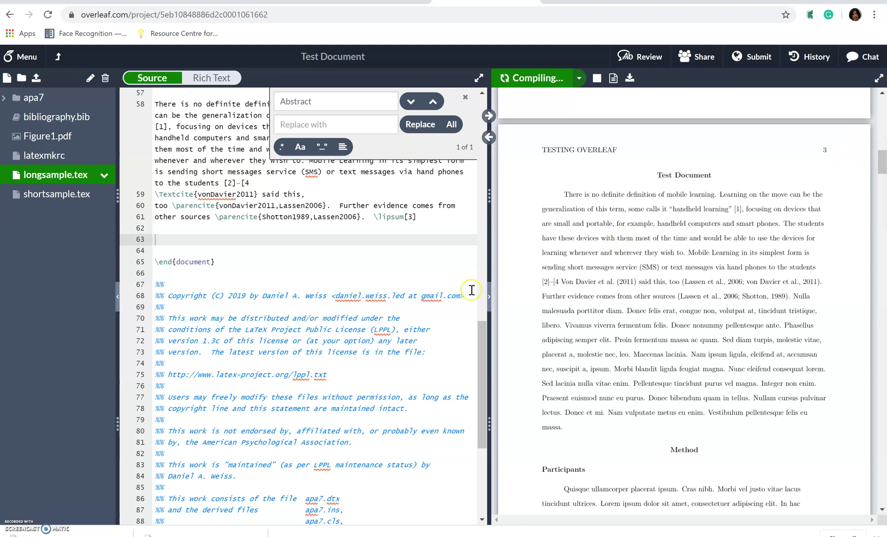
left_click_drag(485, 378, 487, 342)
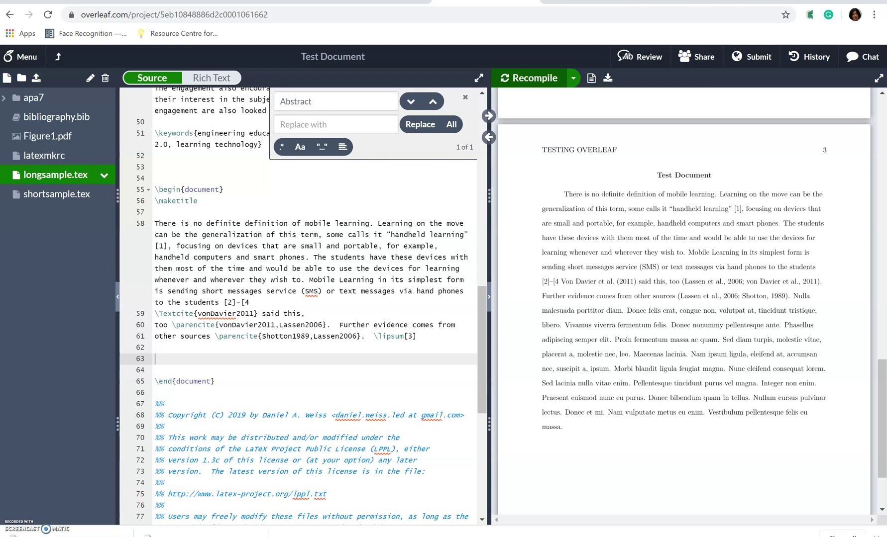
Search templates.office.com for 'APA' in a new browser tab.
key("ctrl+t")
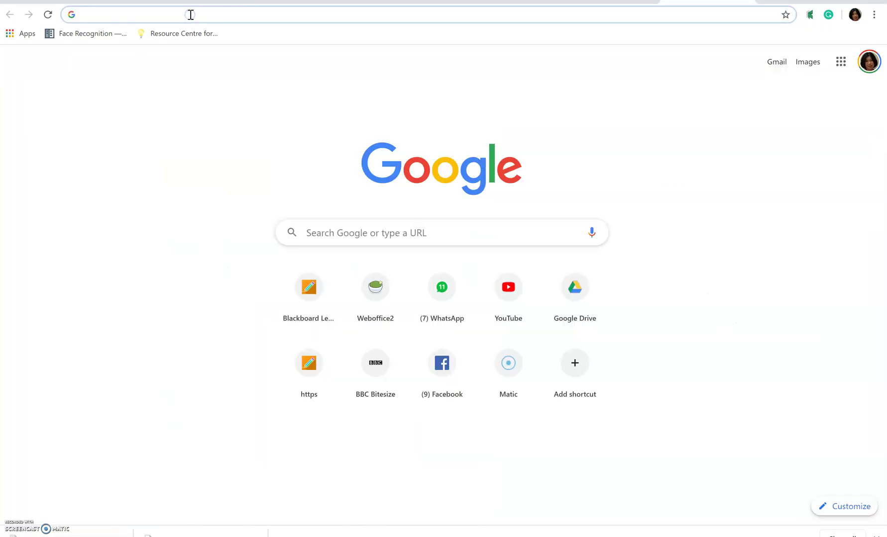
type("templ")
key("Right")
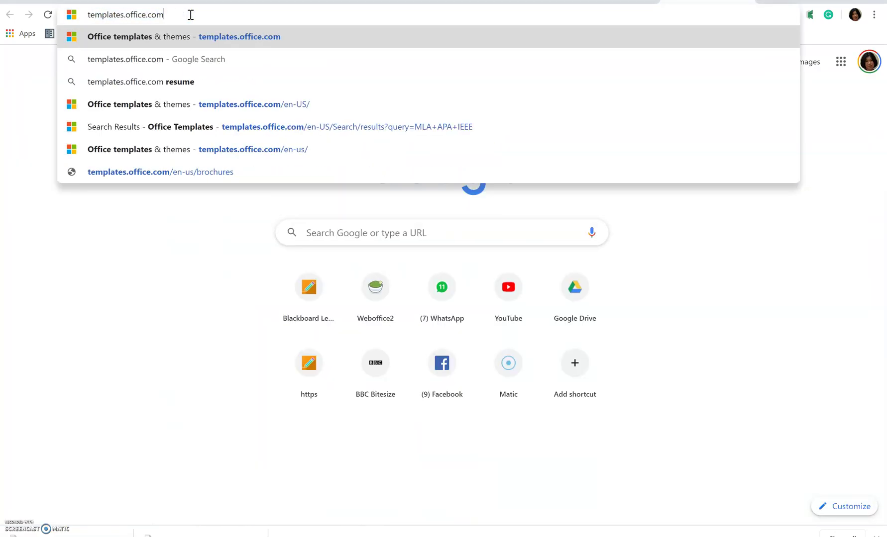
key("Return")
left_click(168, 299)
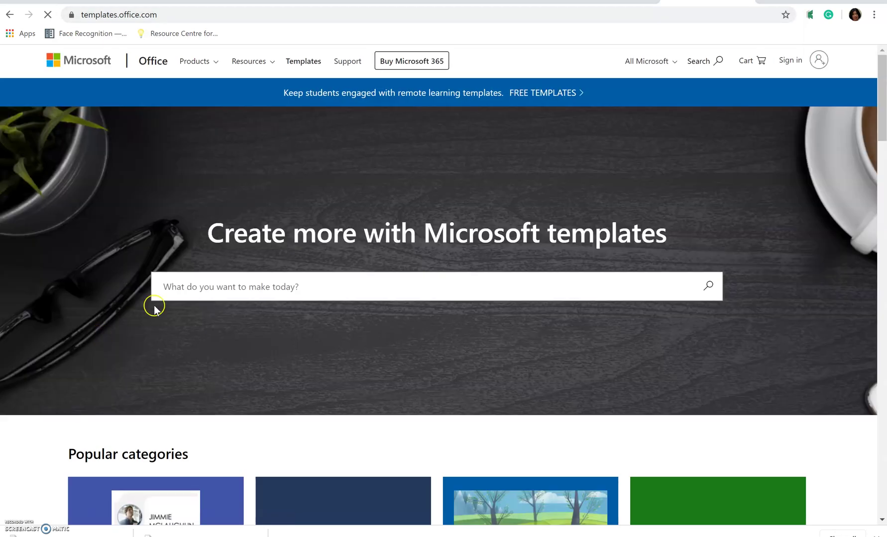
type("APA")
key("Return")
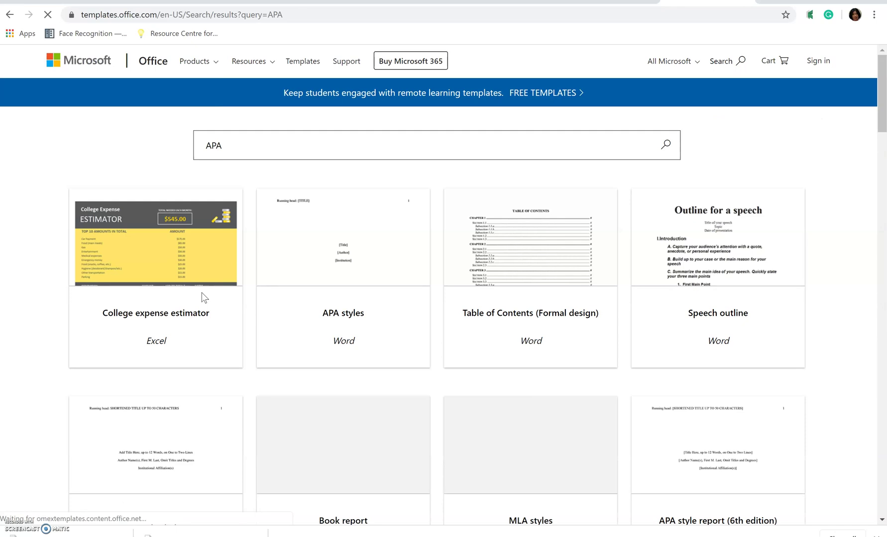
Download the APA styles template and open the downloaded file in Word.
left_click(343, 328)
left_click(345, 330)
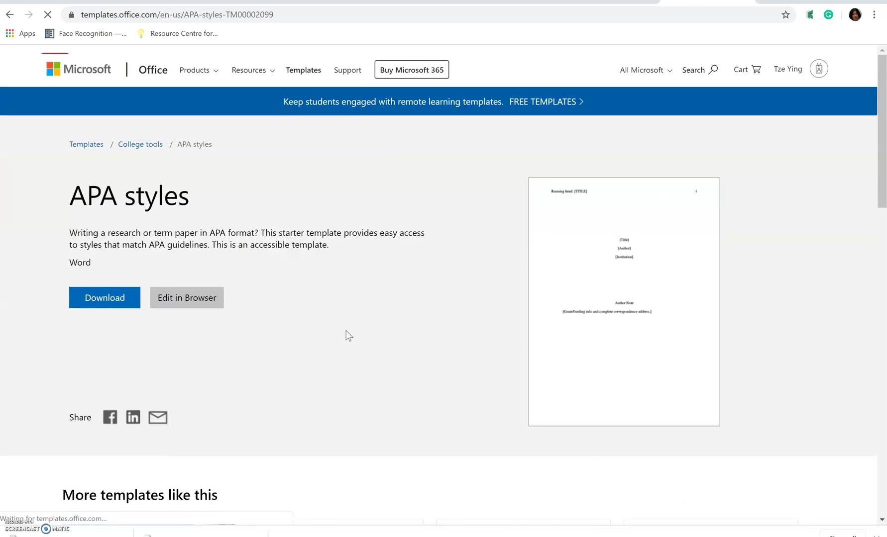
left_click(254, 360)
left_click(123, 340)
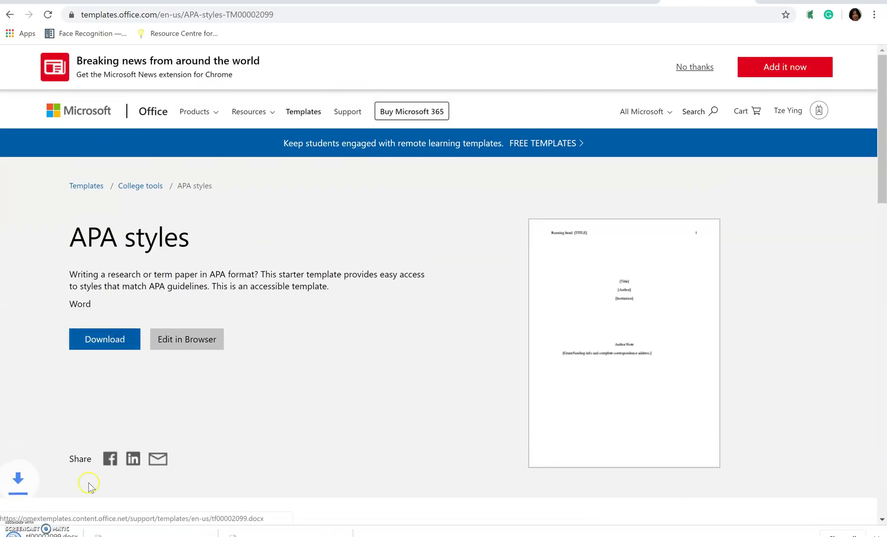
left_click(70, 531)
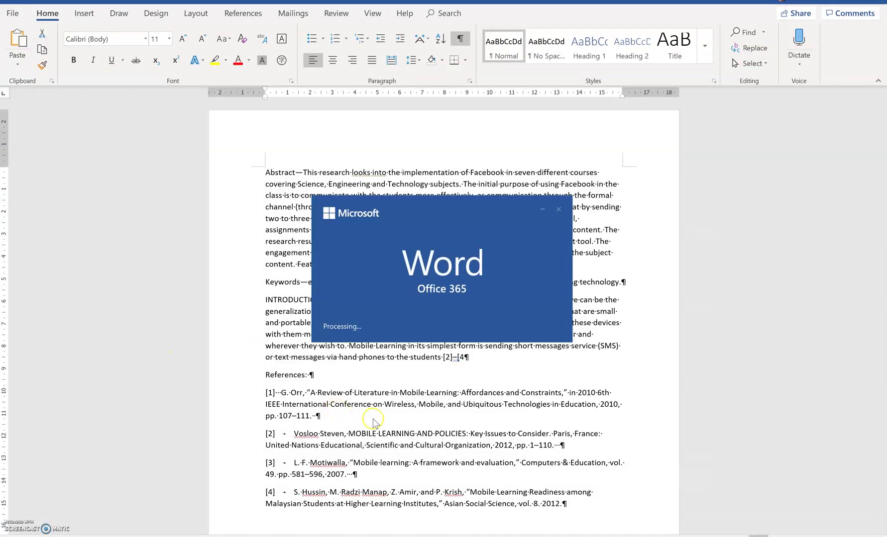
Look over the template's title page placeholders, [Title] and [Institution].
left_click(333, 97)
left_click(444, 222)
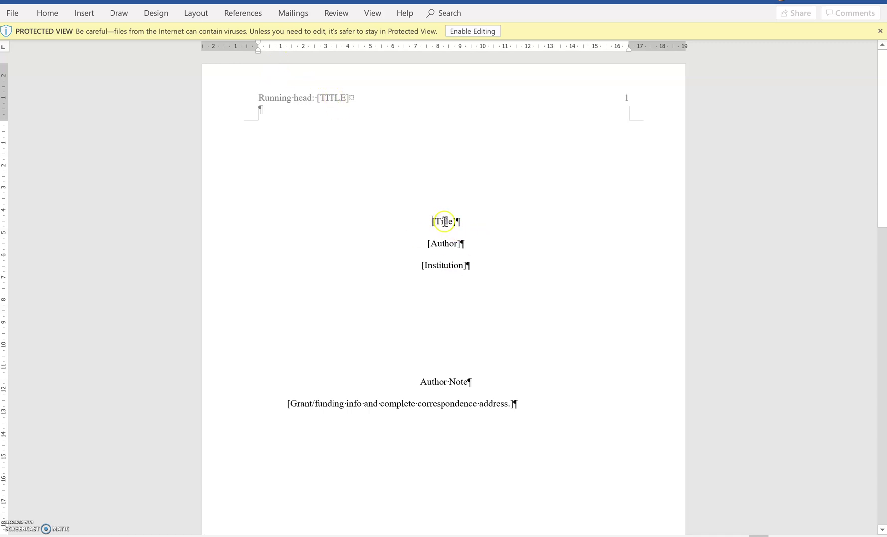
left_click(448, 264)
left_click_drag(882, 154, 885, 371)
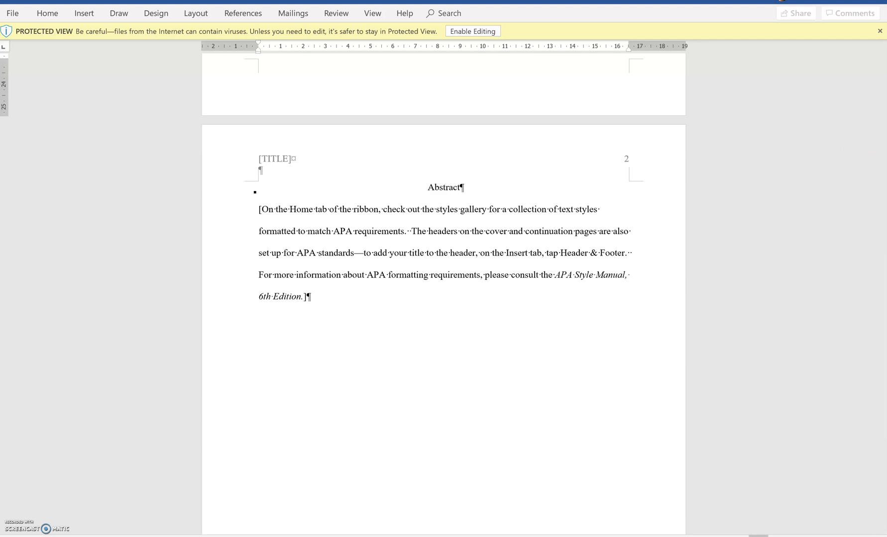
Select the Abstract in Test Document, try pasting into the template, then enable editing.
mouse_move(566, 535)
left_click(496, 522)
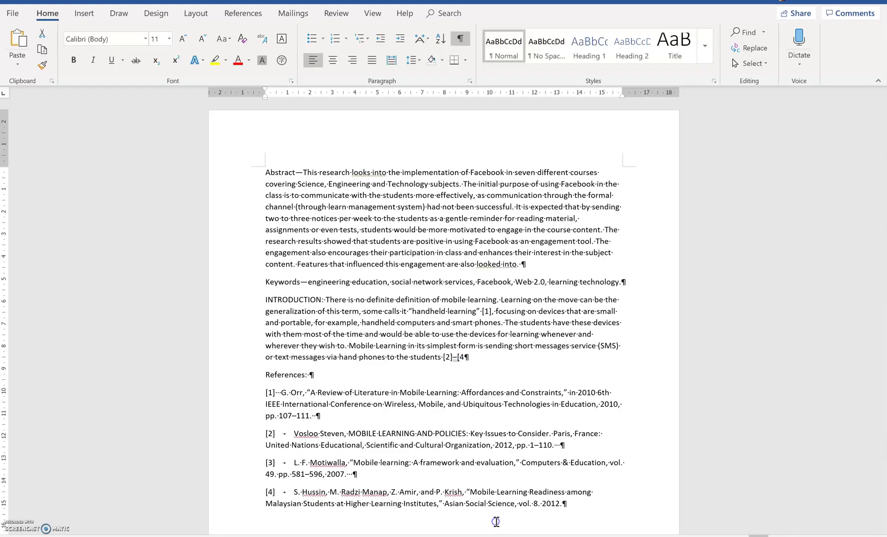
left_click_drag(304, 174, 512, 266)
key("ctrl+c")
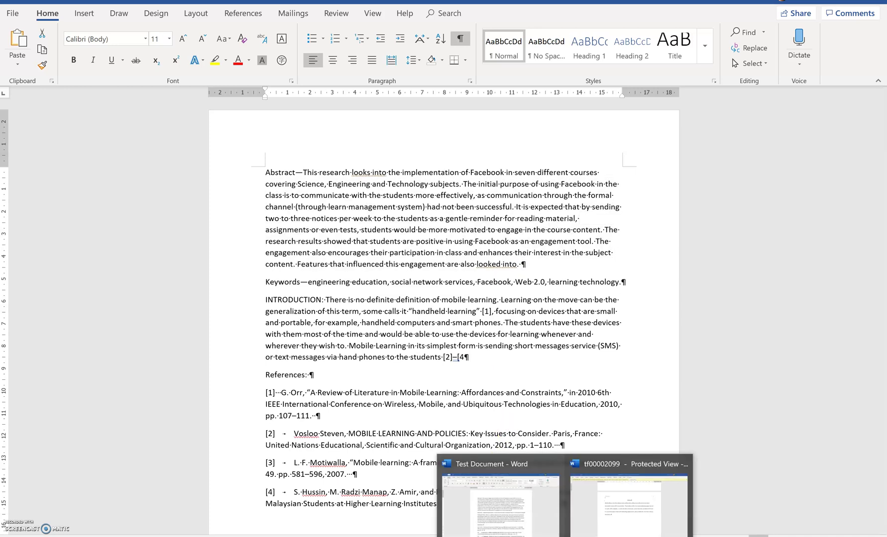
left_click(621, 520)
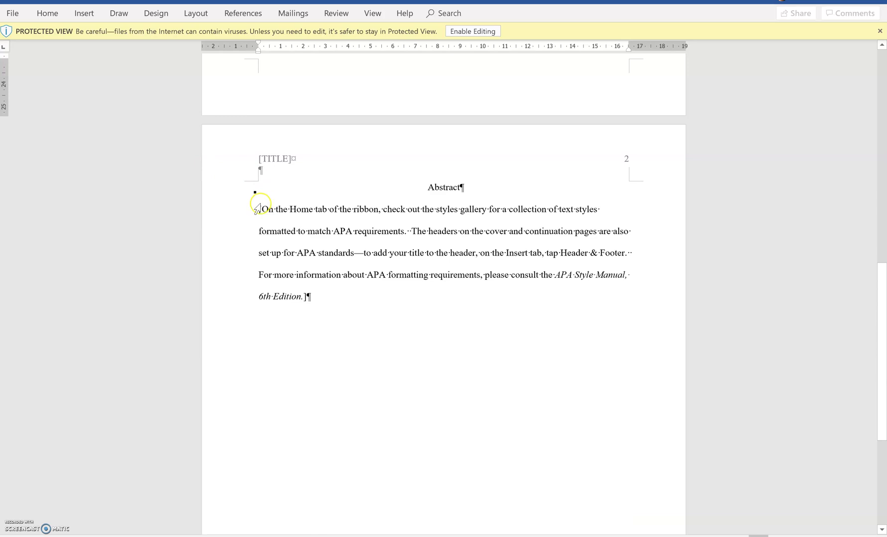
left_click_drag(255, 208, 308, 297)
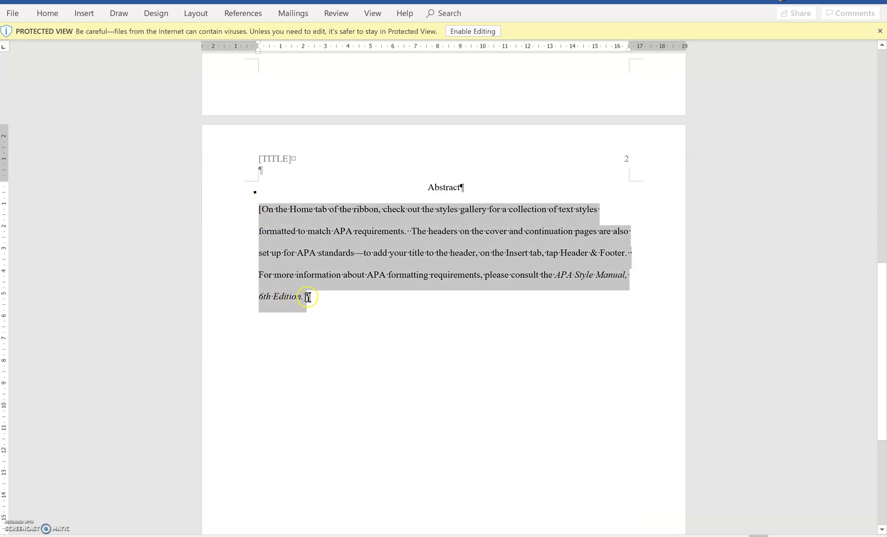
right_click(308, 264)
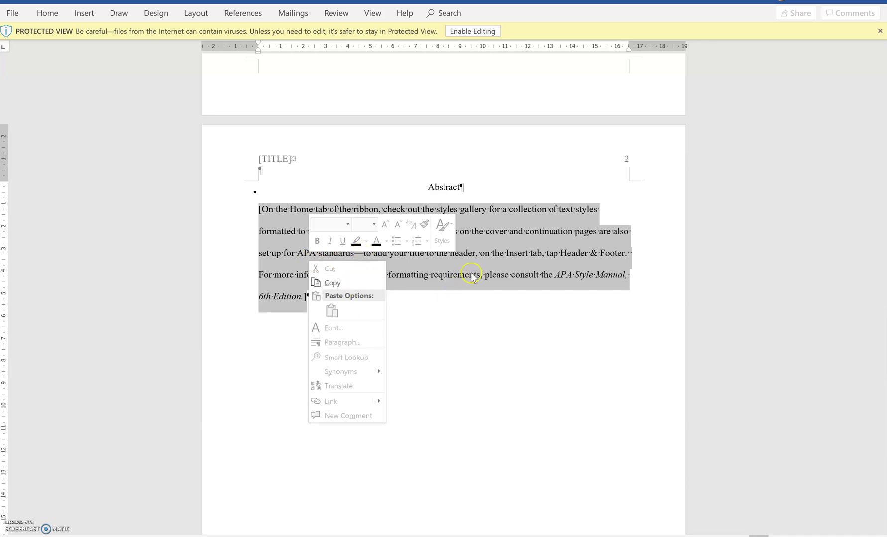
key("Escape")
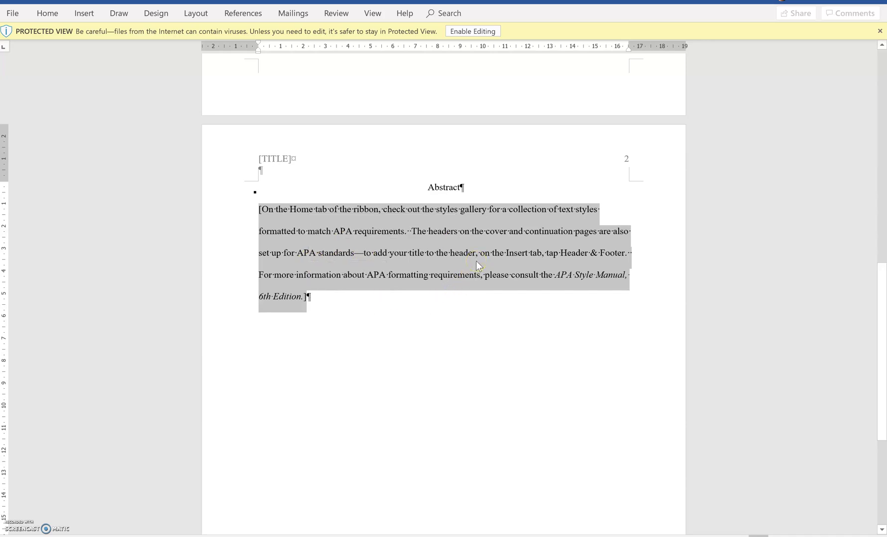
left_click(451, 31)
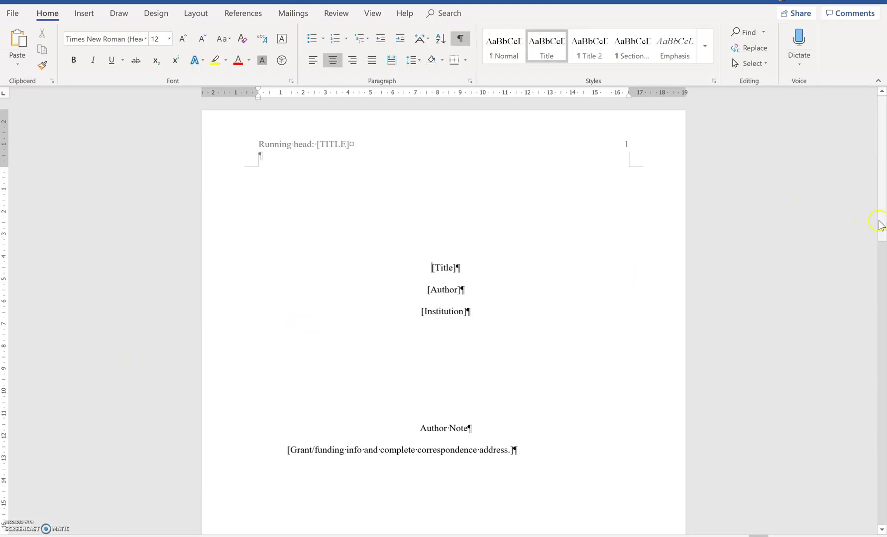
Replace the Abstract placeholder with the Facebook-in-seven-courses abstract, keeping text only.
left_click_drag(880, 228, 878, 411)
left_click_drag(309, 363, 252, 277)
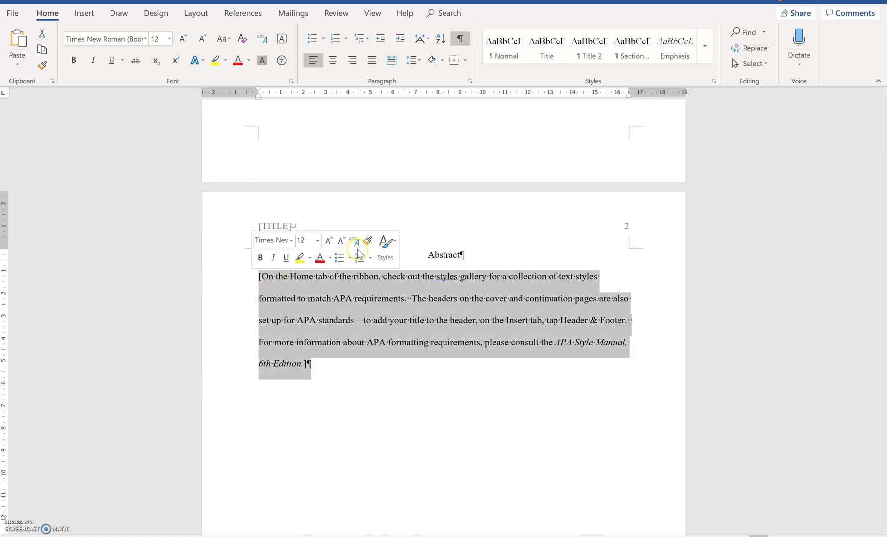
right_click(340, 278)
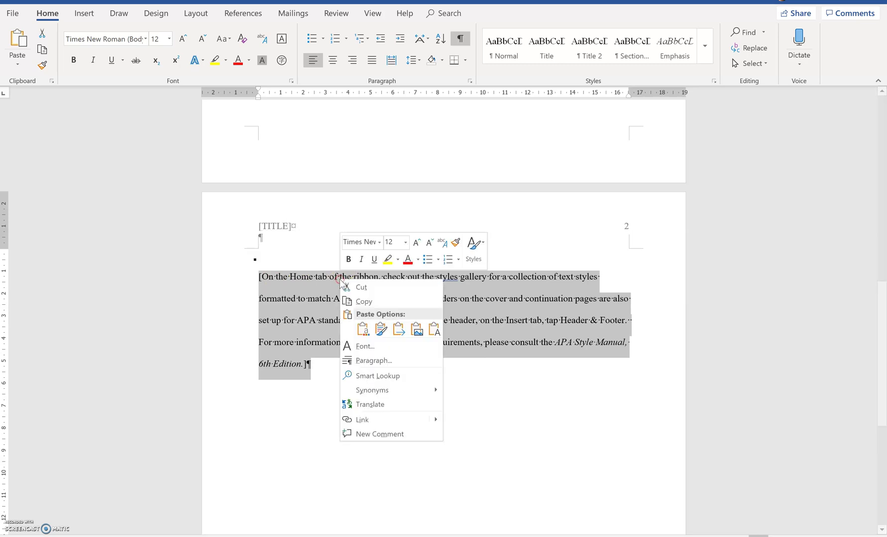
left_click(435, 329)
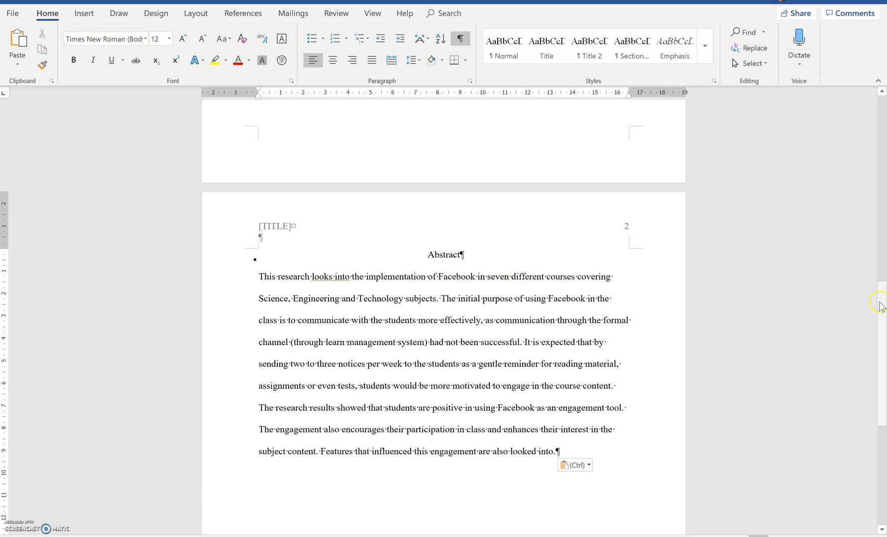
Remove the [TITLE] placeholder from the running head.
left_click_drag(881, 302, 867, 67)
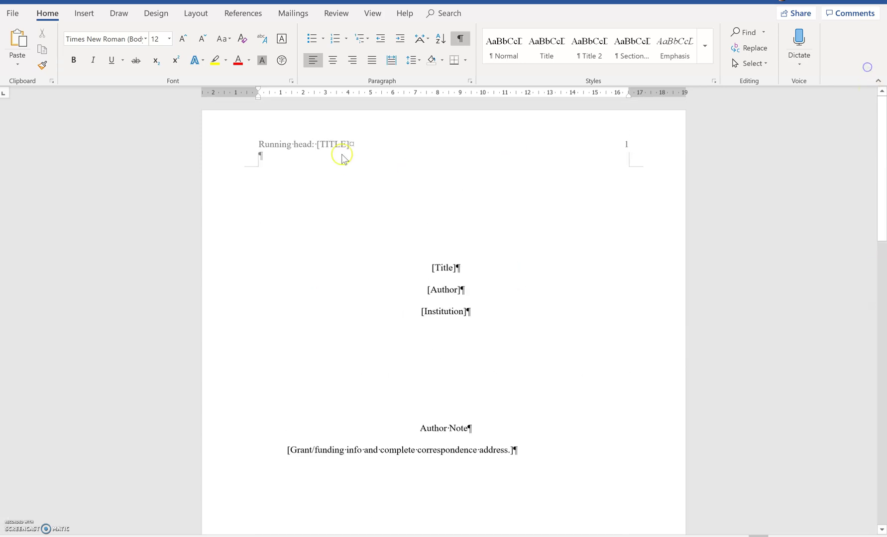
double_click(348, 145)
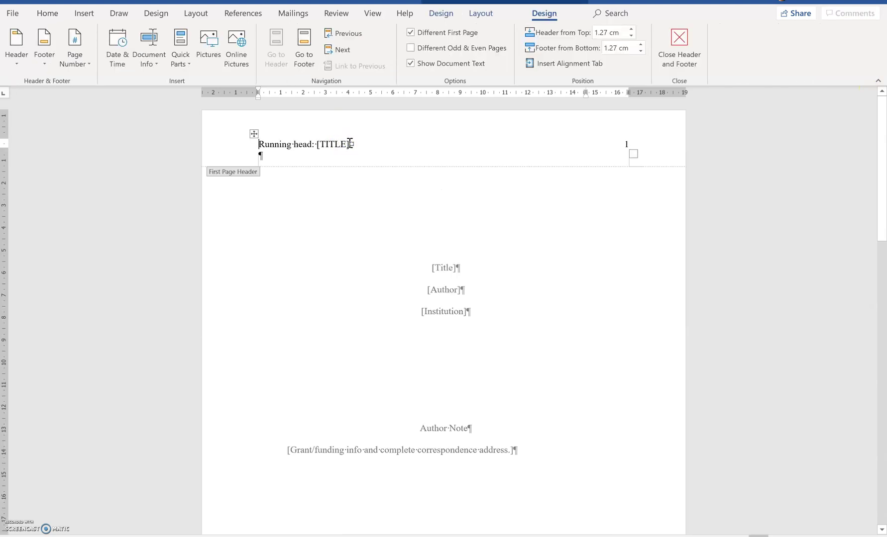
key("BackSpace")
key("BackSpace")
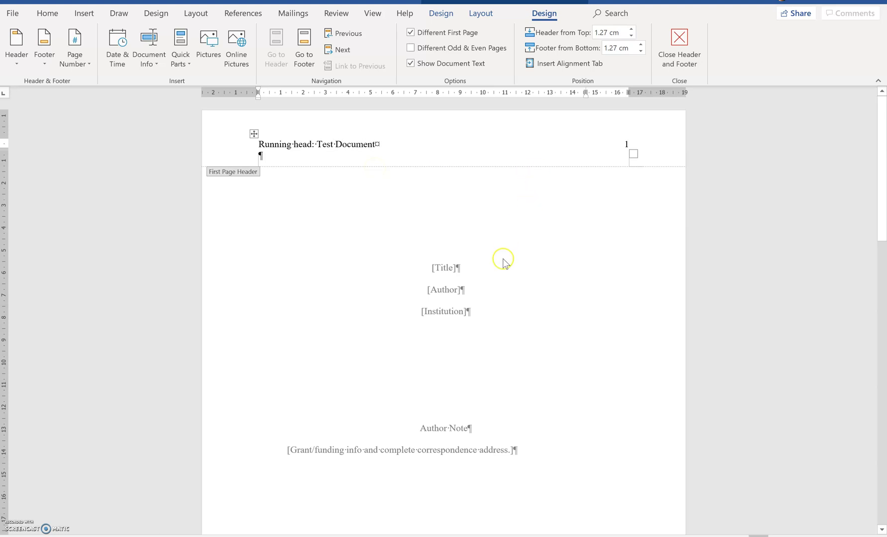
double_click(444, 269)
Replace [Title] with 'Test Document' and [Author] with the author's full name.
double_click(445, 269)
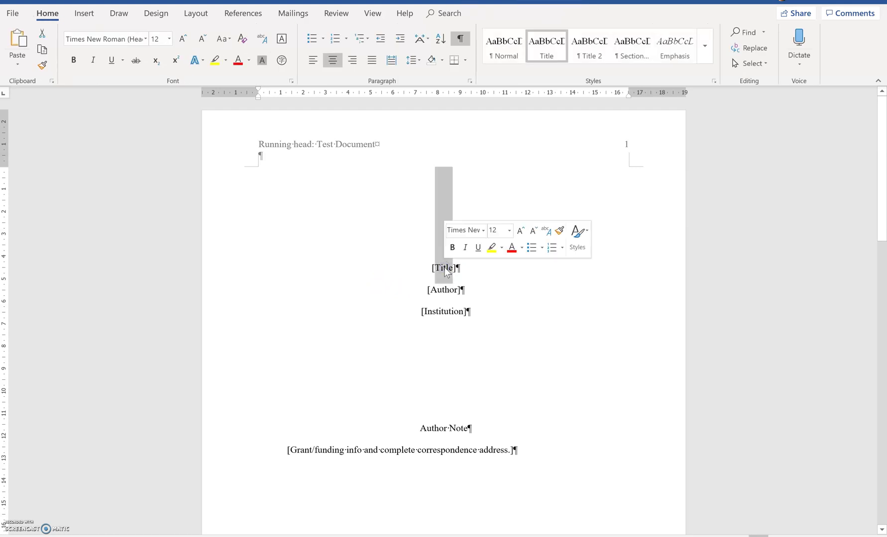
left_click(447, 269)
left_click_drag(459, 268, 432, 269)
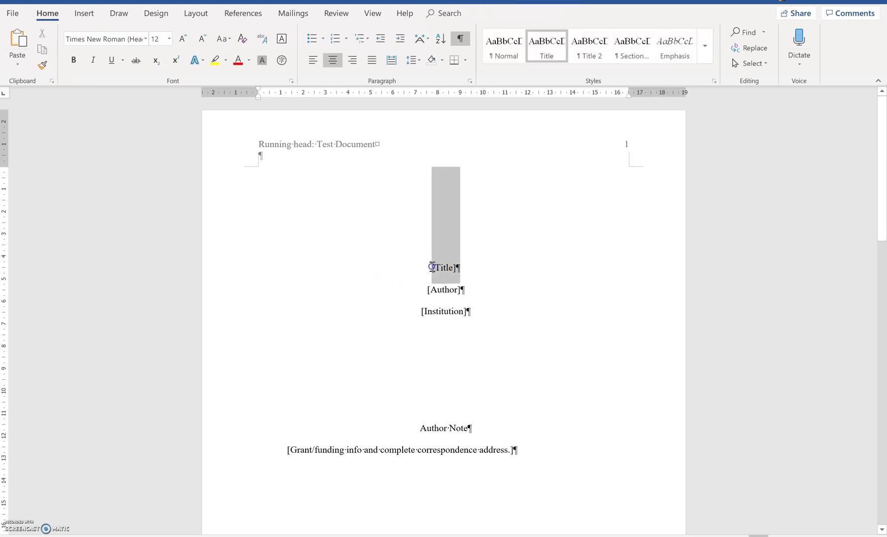
type("Tes")
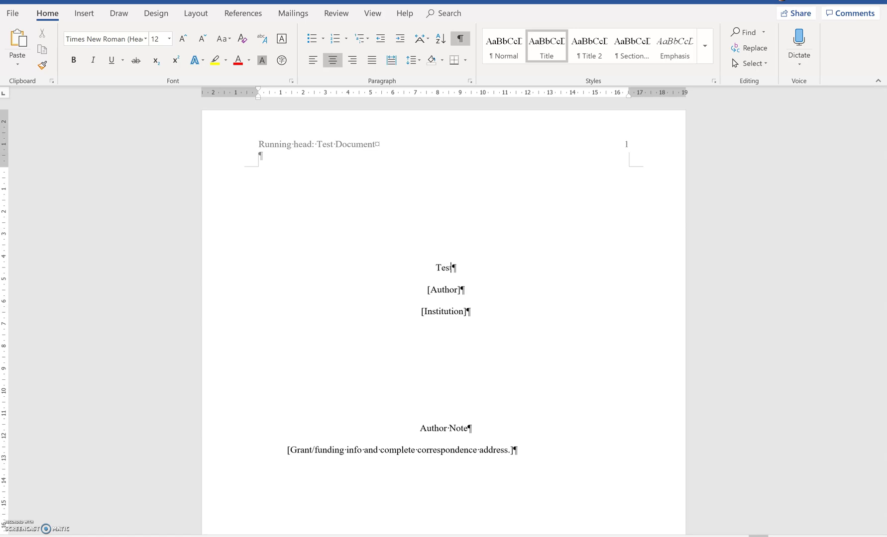
type("t Document")
left_click_drag(464, 290, 425, 292)
type("Tze Ying Sim")
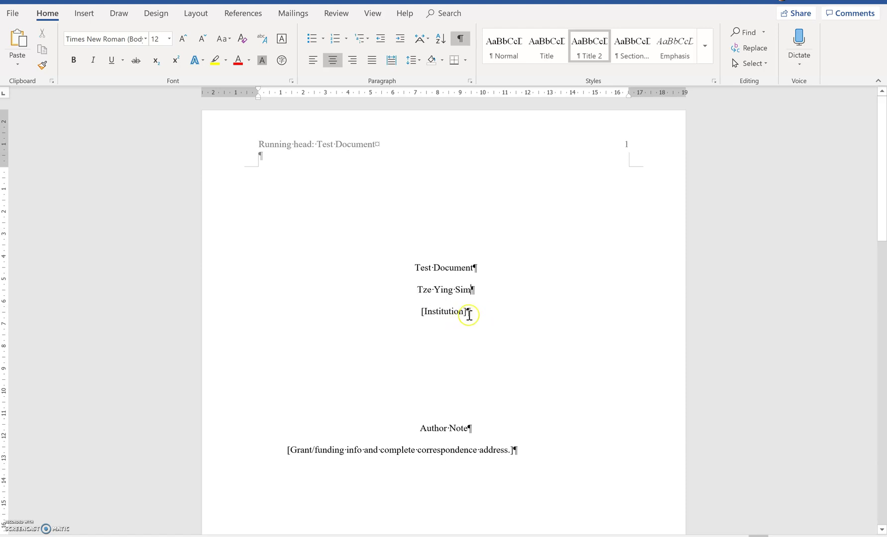
Enter 'Sunway University' as the institution and restore the author's name to its original order.
left_click_drag(469, 314, 416, 312)
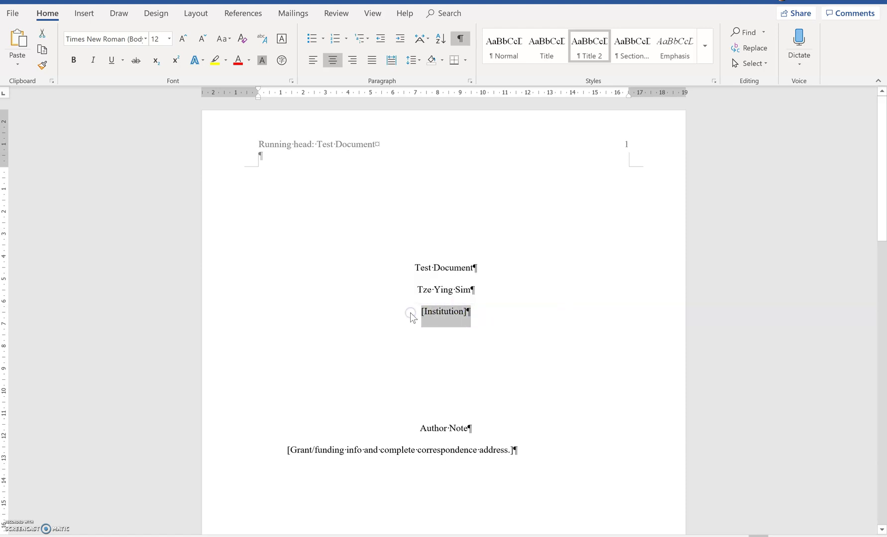
type("Sunway University")
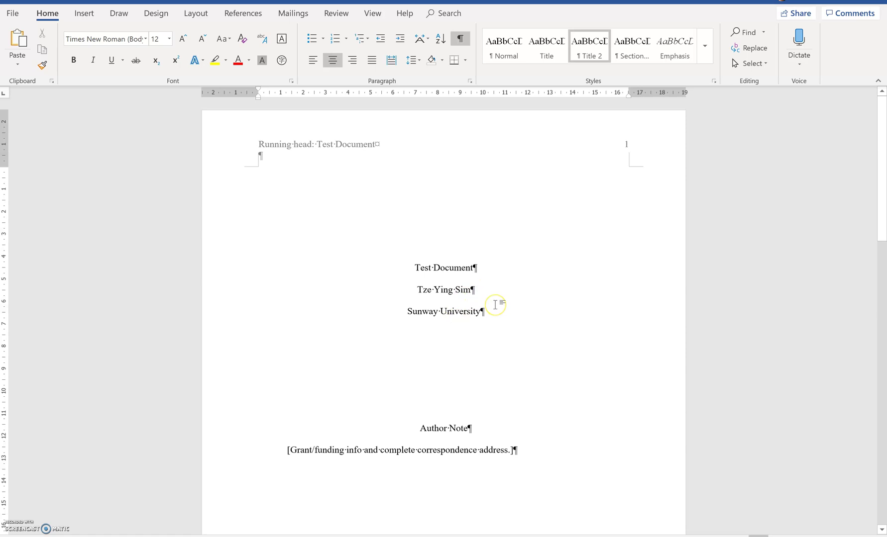
key("BackSpace")
key("BackSpace")
key("BackSpace")
key("BackSpace")
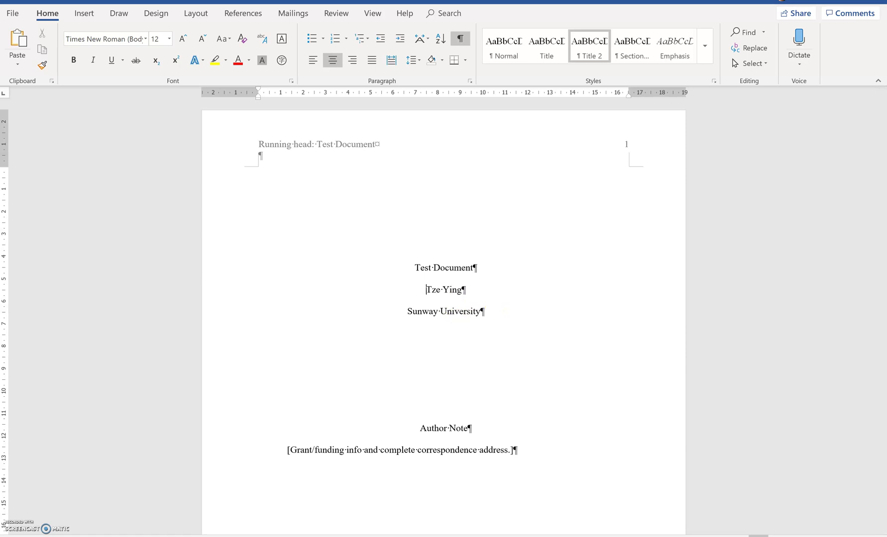
left_click(474, 268)
left_click(462, 290)
type("Sim,")
key("BackSpace")
key("BackSpace")
key("BackSpace")
key("BackSpace")
key("BackSpace")
type("Sim")
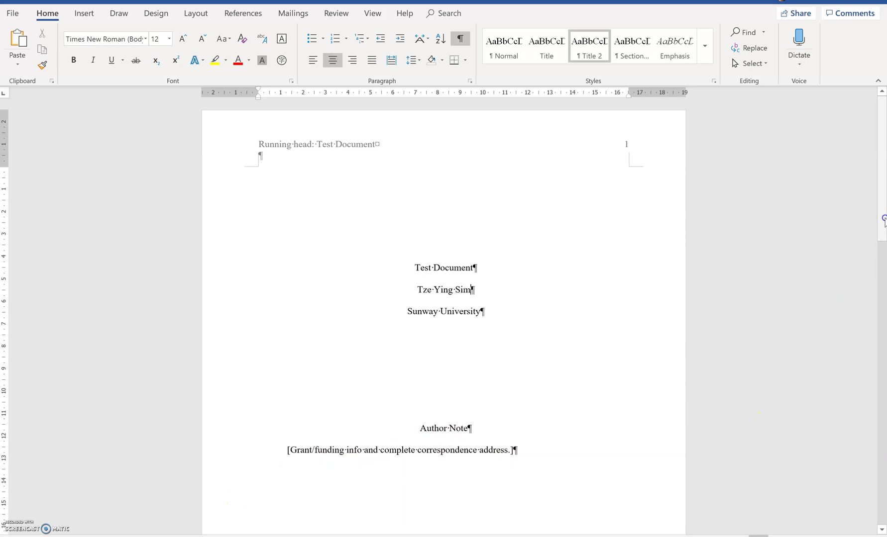
left_click_drag(883, 219, 881, 502)
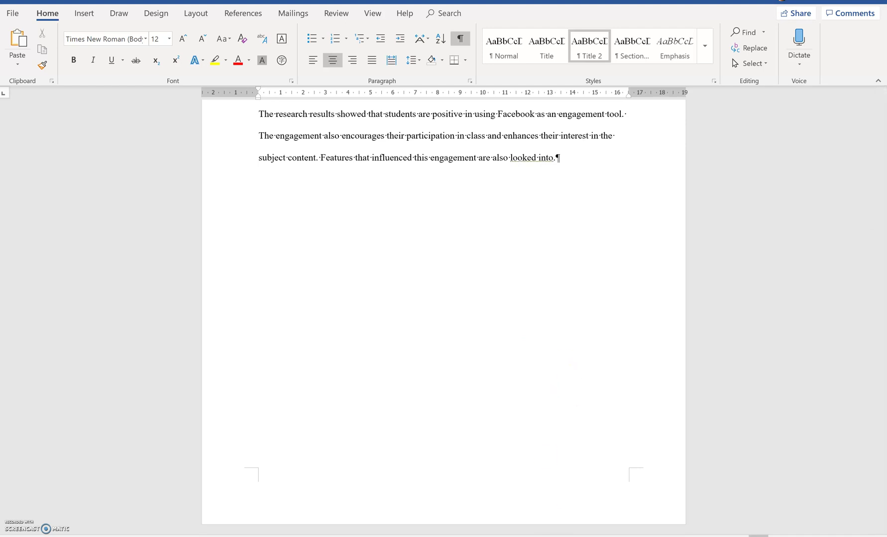
Copy the mobile-learning introduction paragraph from the source paper.
mouse_move(564, 536)
left_click(519, 519)
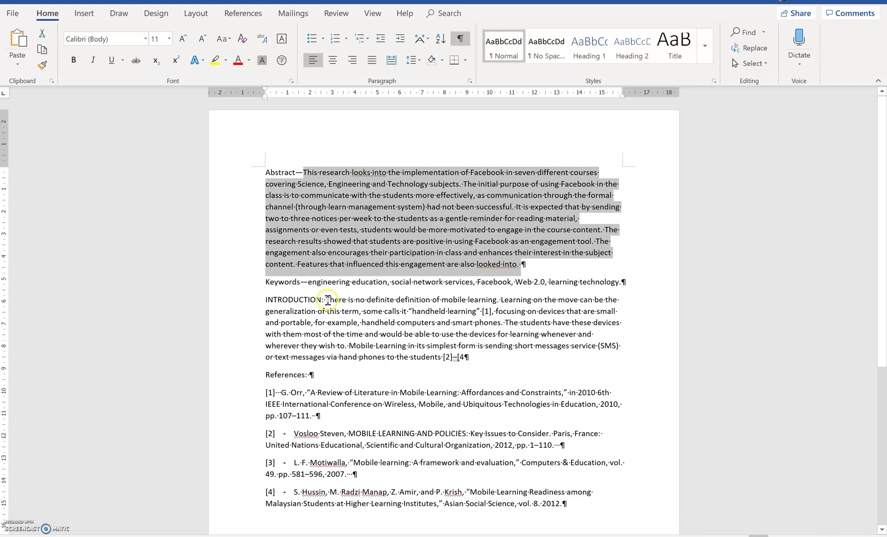
left_click_drag(327, 301, 468, 357)
key("ctrl+c")
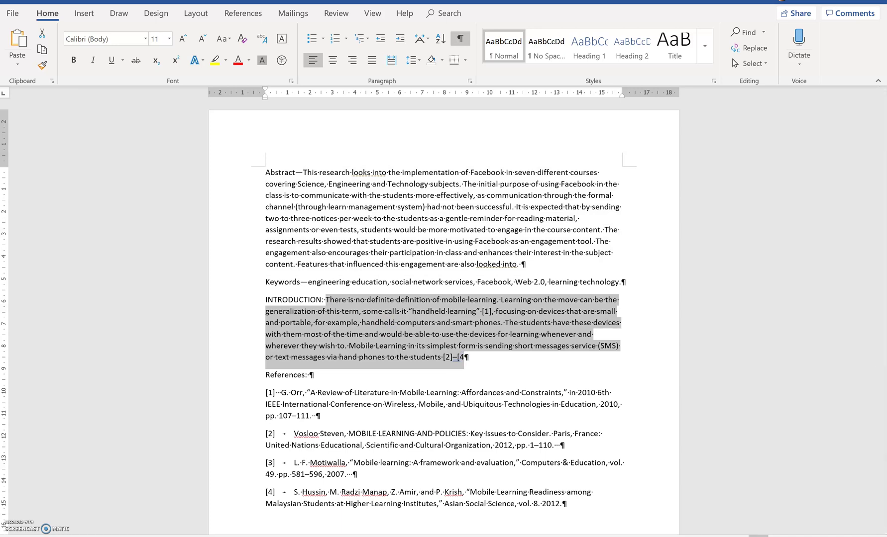
left_click(611, 522)
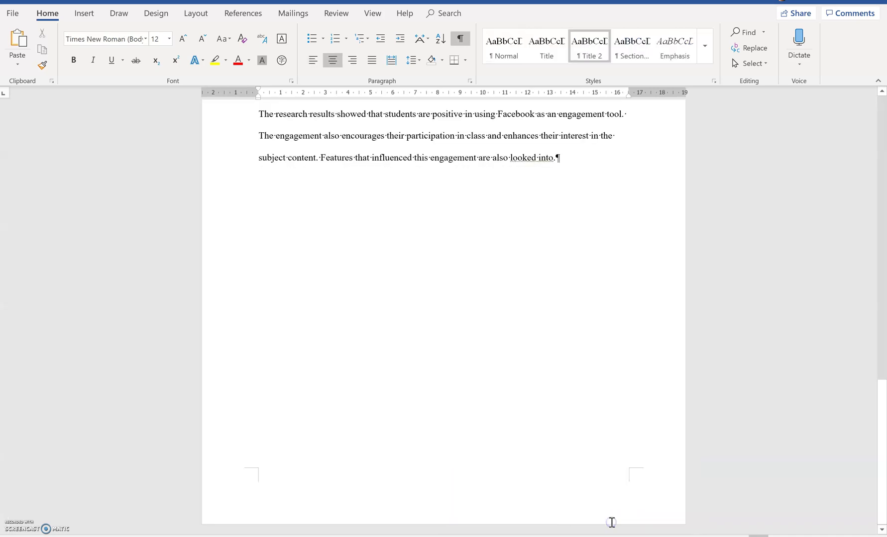
Add a page break after the abstract, paste the introduction, and put an Introduction line above it.
left_click(587, 162)
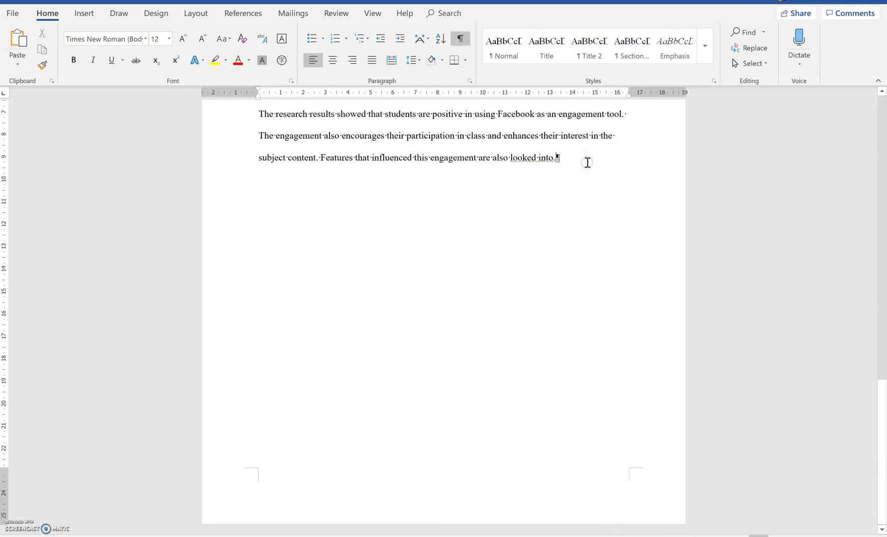
key("Return")
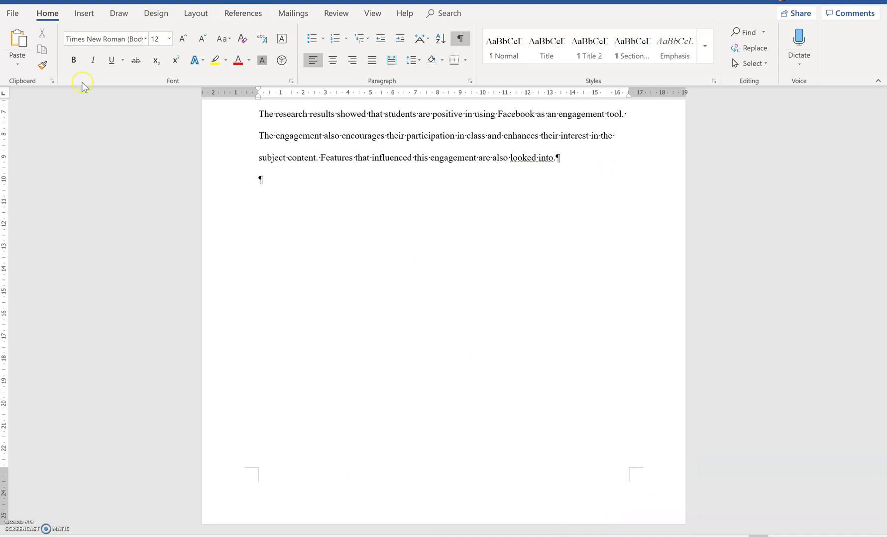
left_click(84, 14)
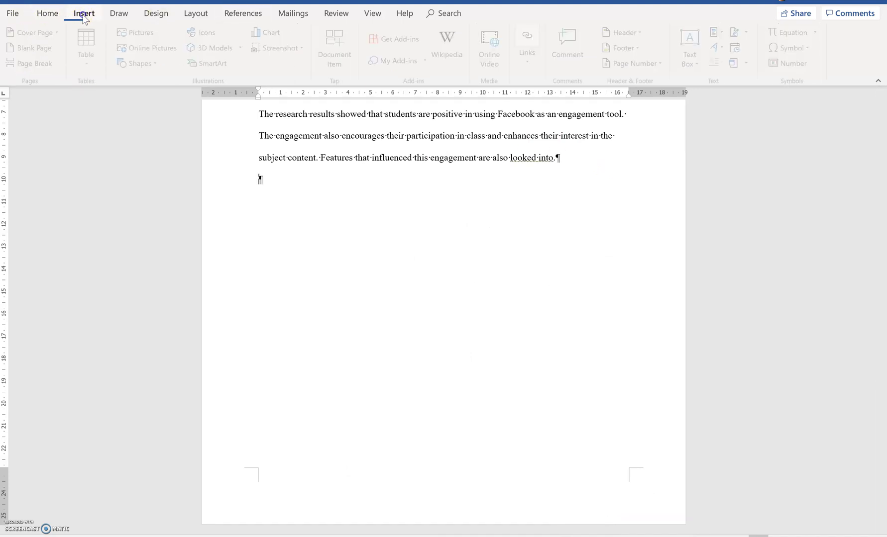
left_click(38, 64)
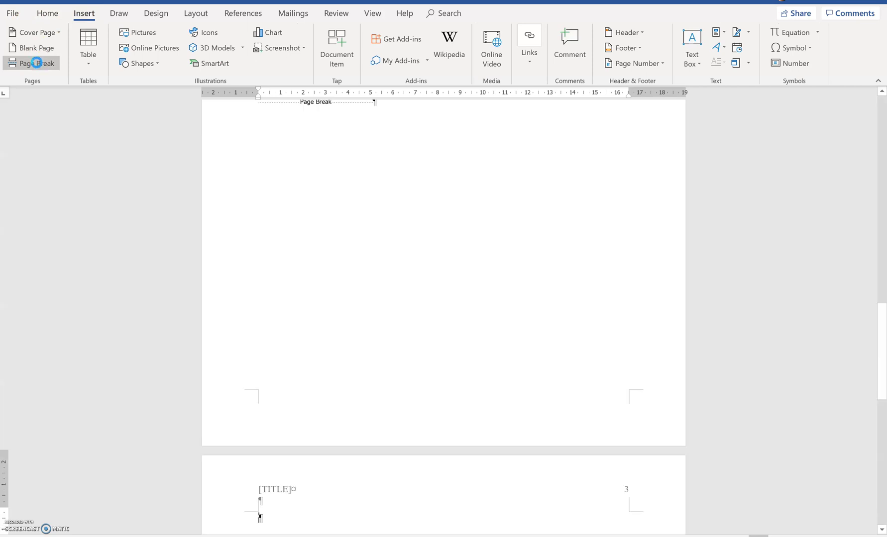
key("ctrl+v")
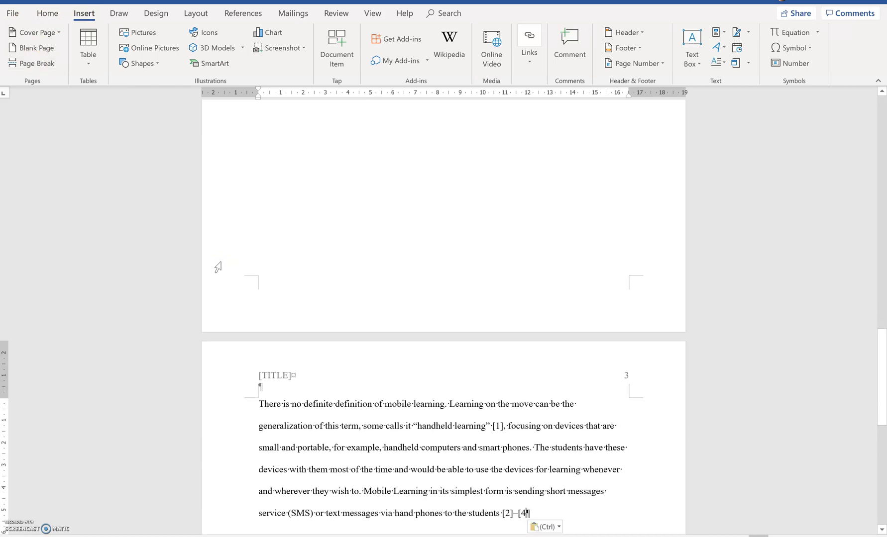
left_click(261, 405)
key("Return")
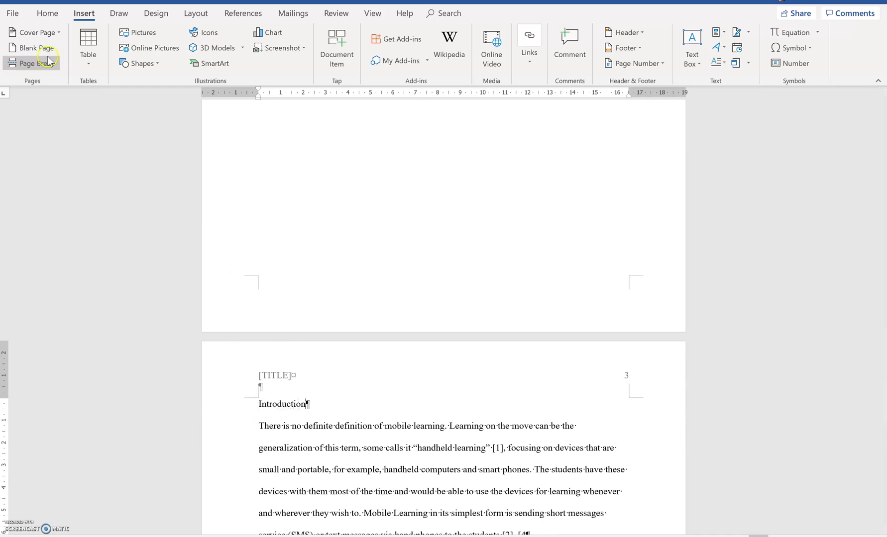
left_click(48, 13)
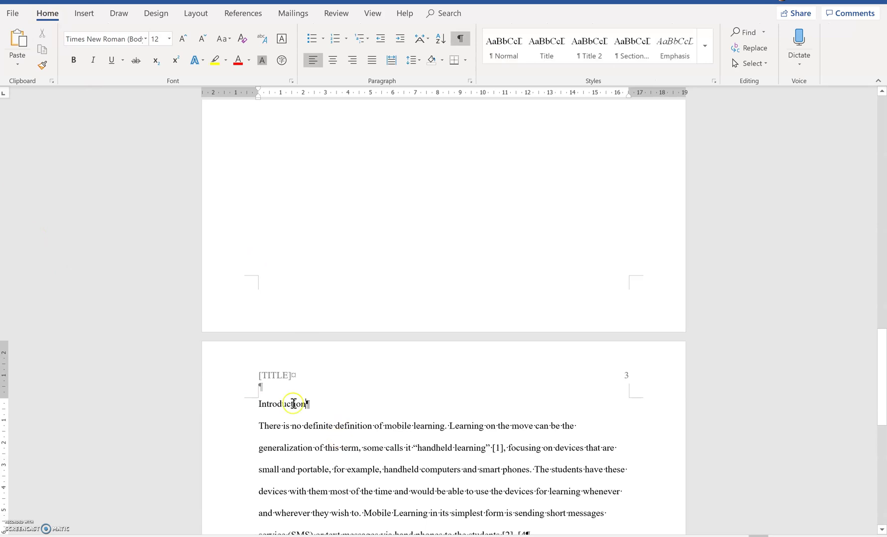
Apply the Heading 1 style to the Introduction line on page 3.
left_click(259, 402)
left_click_drag(260, 402, 319, 405)
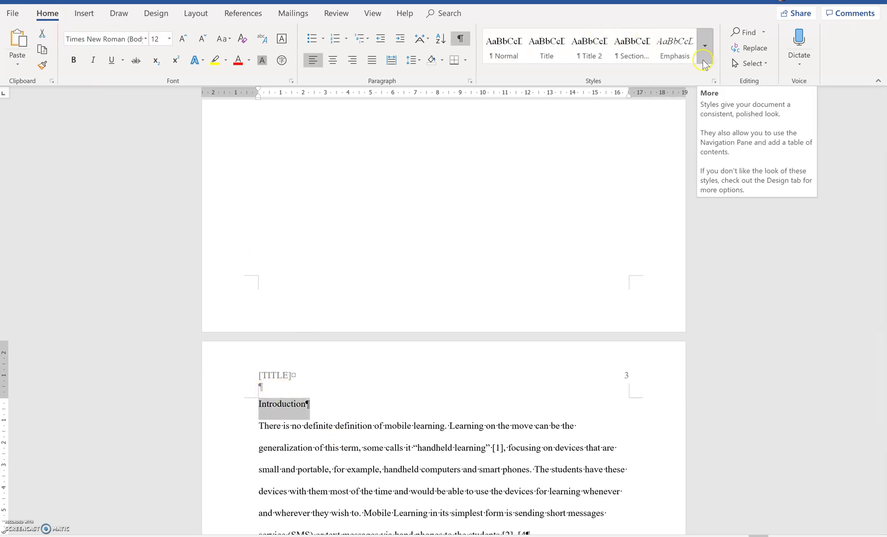
left_click(627, 58)
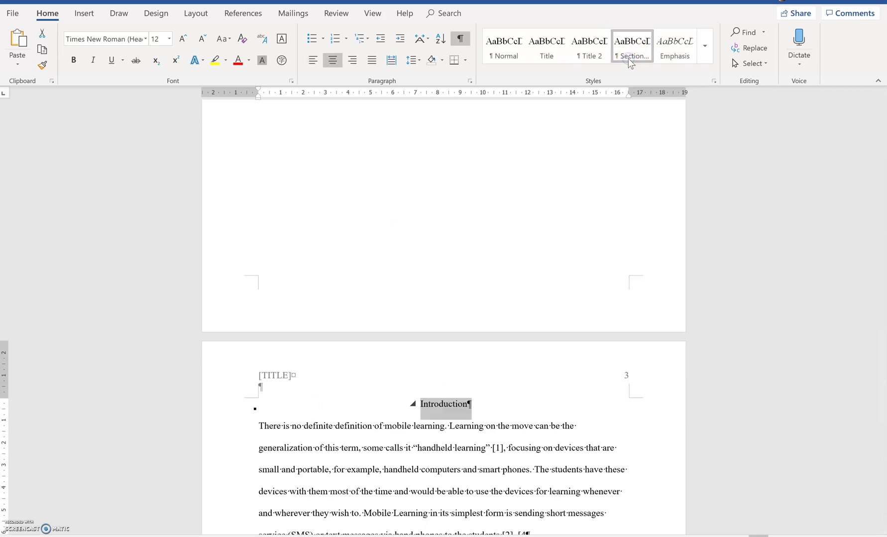
left_click(706, 57)
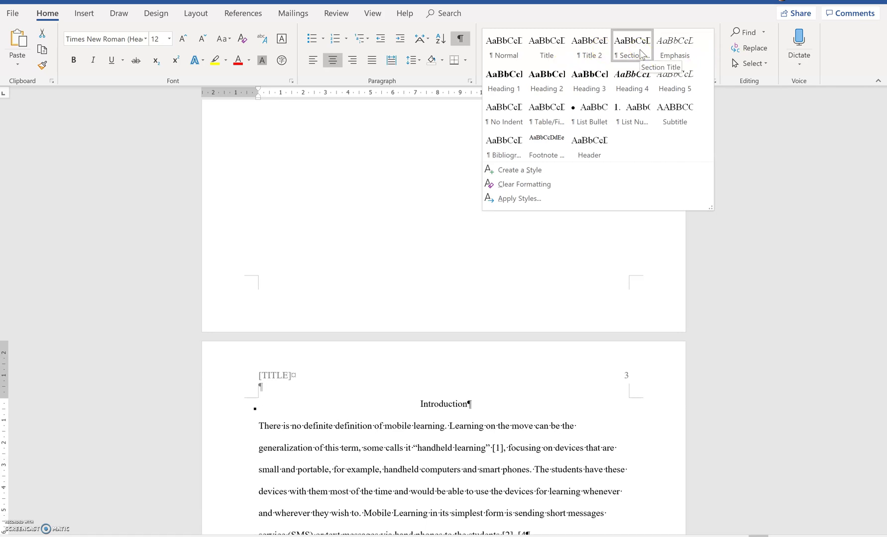
left_click(503, 89)
left_click_drag(882, 358, 864, 215)
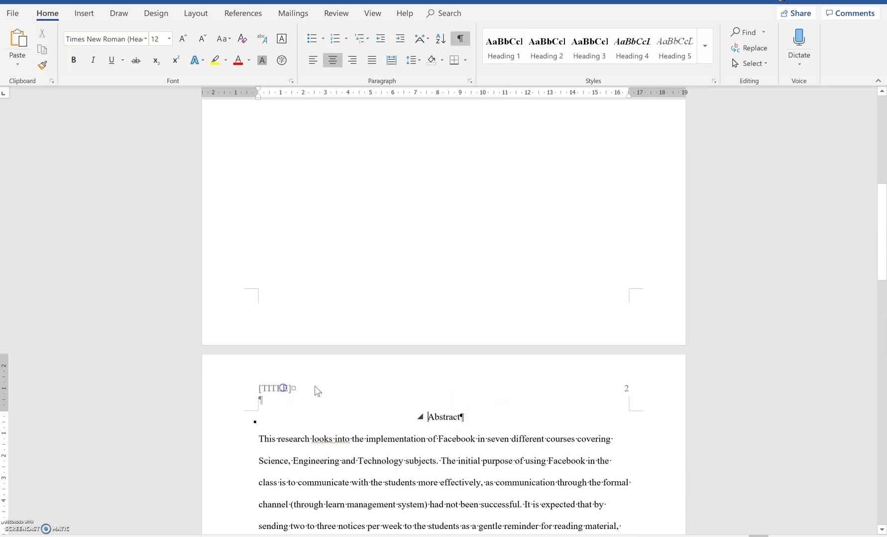
Type 'Test Document' over the [TITLE] placeholder in the running header.
left_click_drag(881, 193, 256, 396)
double_click(271, 396)
type("Test Document")
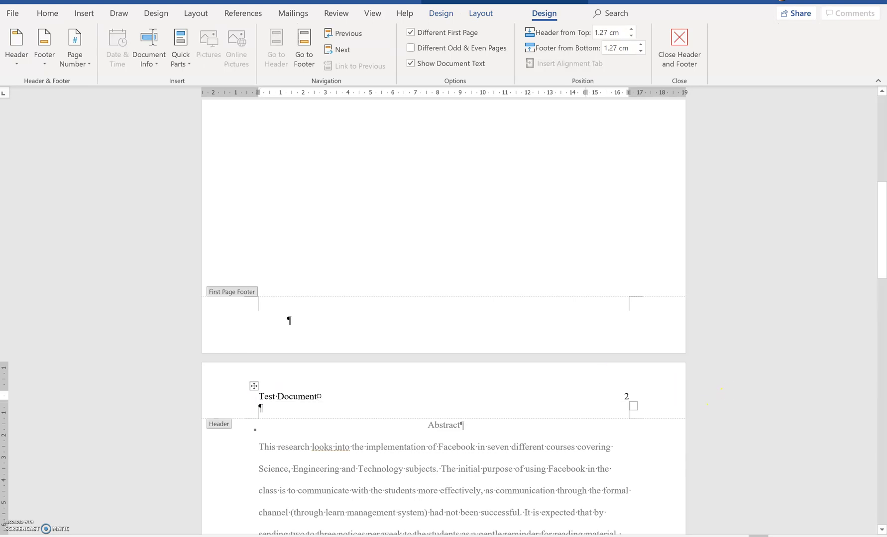
left_click_drag(883, 215, 884, 409)
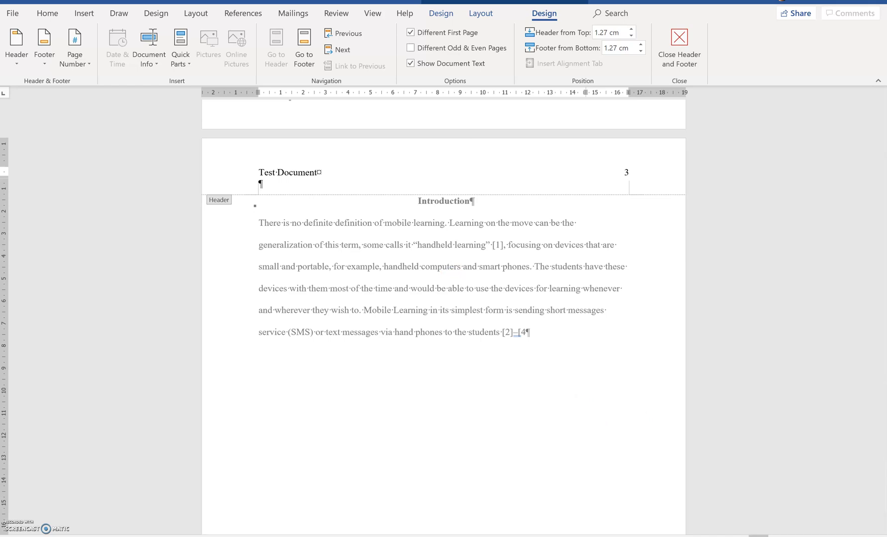
left_click(498, 536)
Close the header and select references [1]–[4] in the source paper.
mouse_move(535, 536)
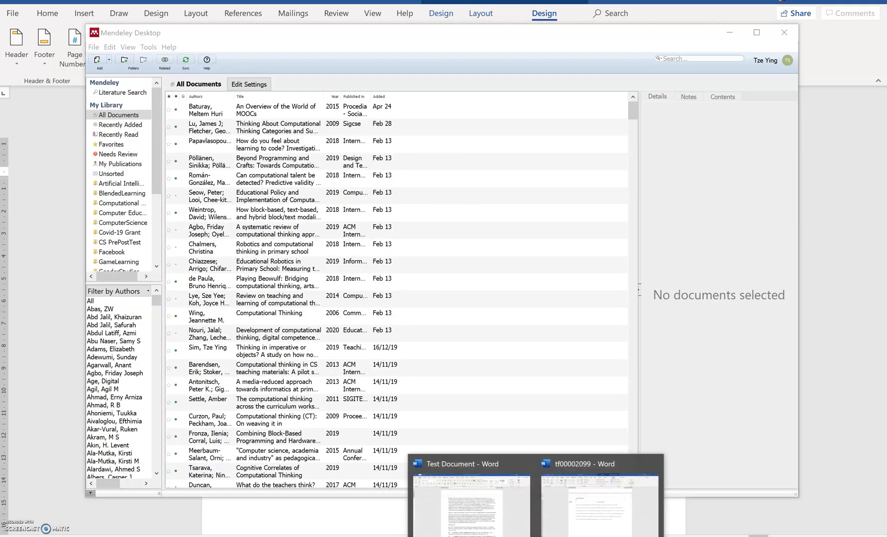
left_click(586, 519)
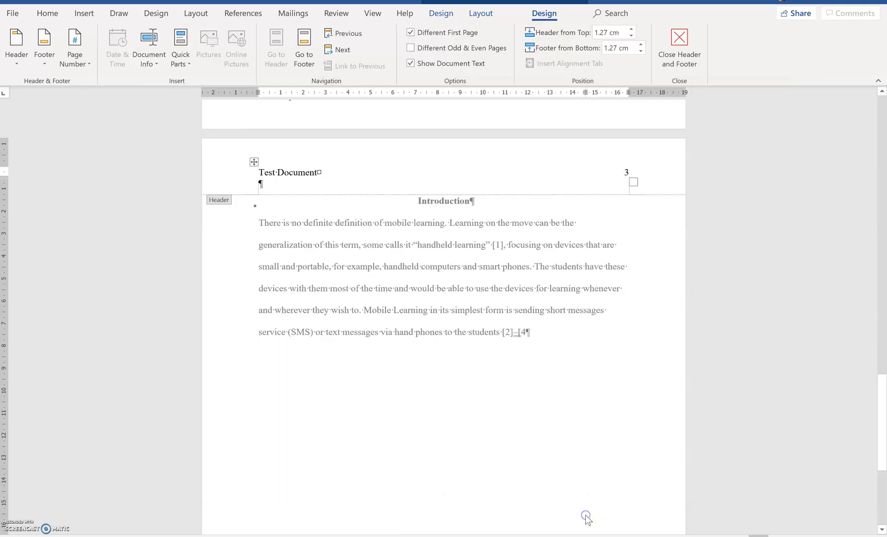
double_click(549, 372)
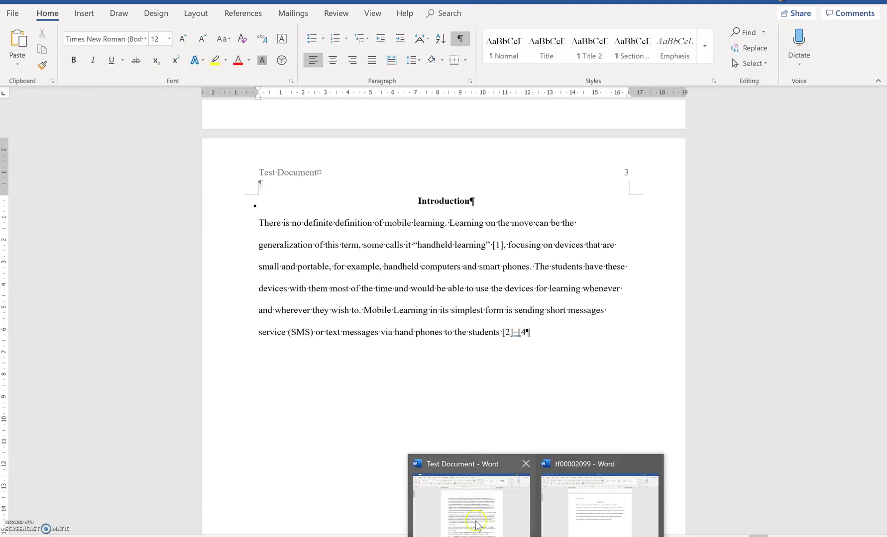
left_click(475, 523)
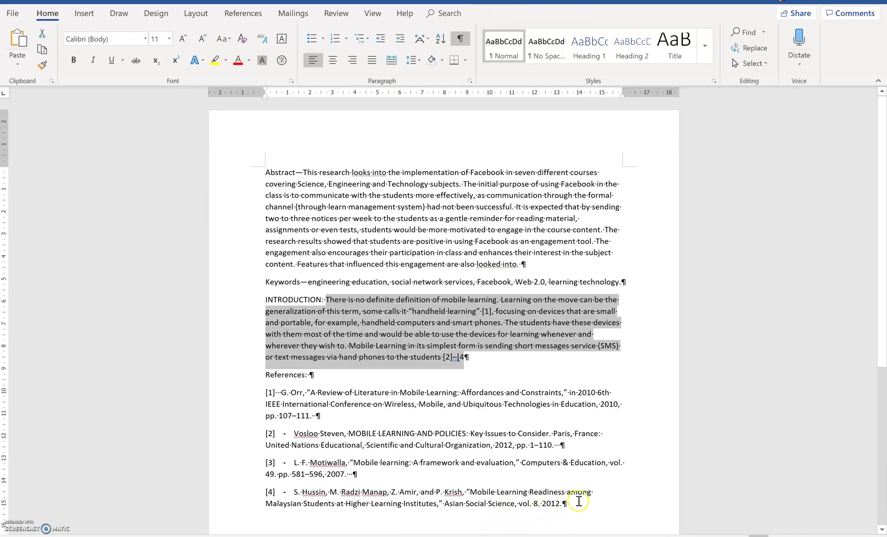
left_click_drag(580, 502, 254, 396)
key("ctrl+c")
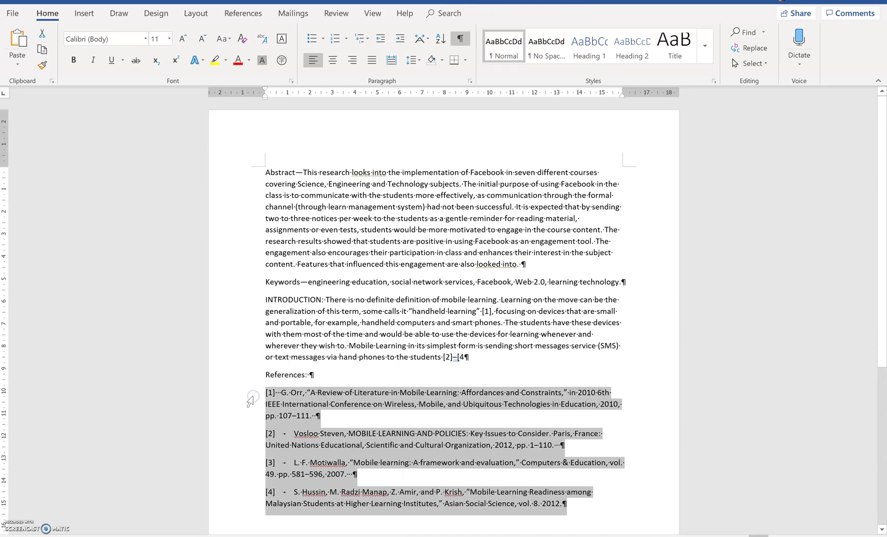
Complete the citation as [2]–[4] and paste the four references below the introduction.
mouse_move(470, 536)
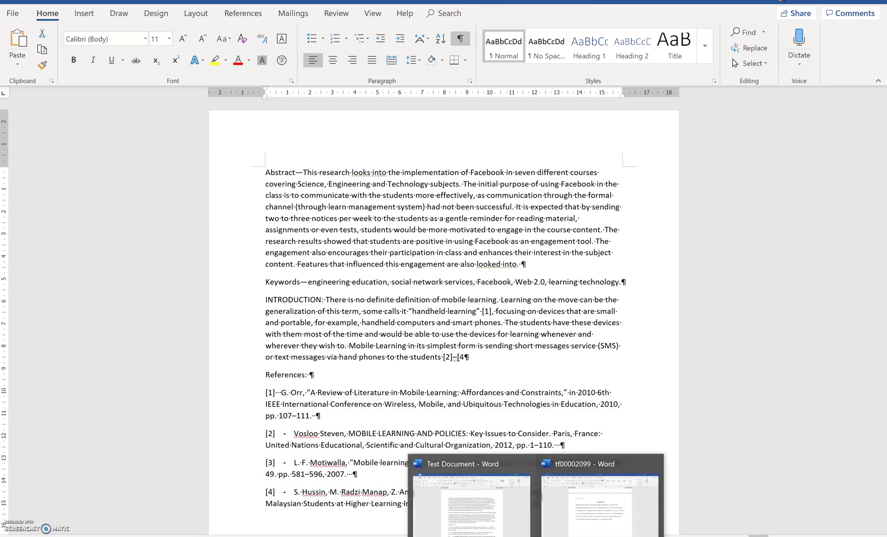
left_click(574, 525)
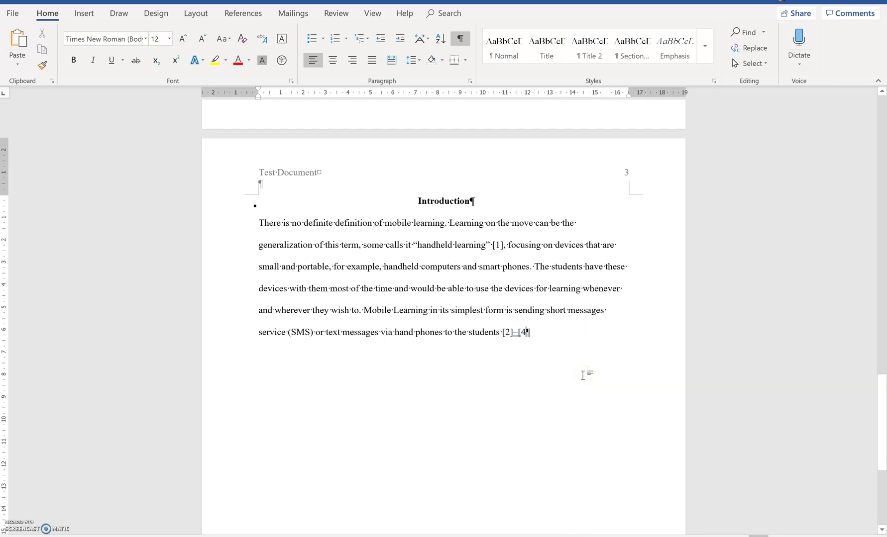
type("]")
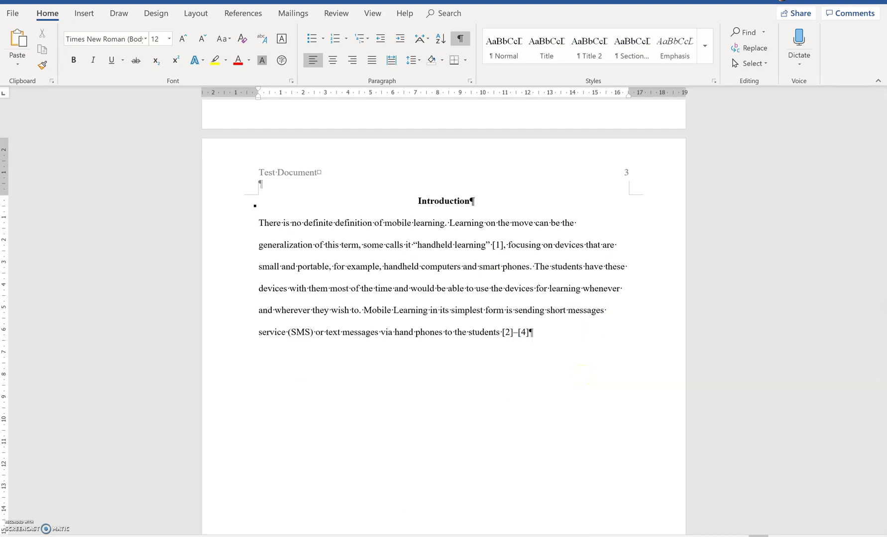
key("ctrl+v")
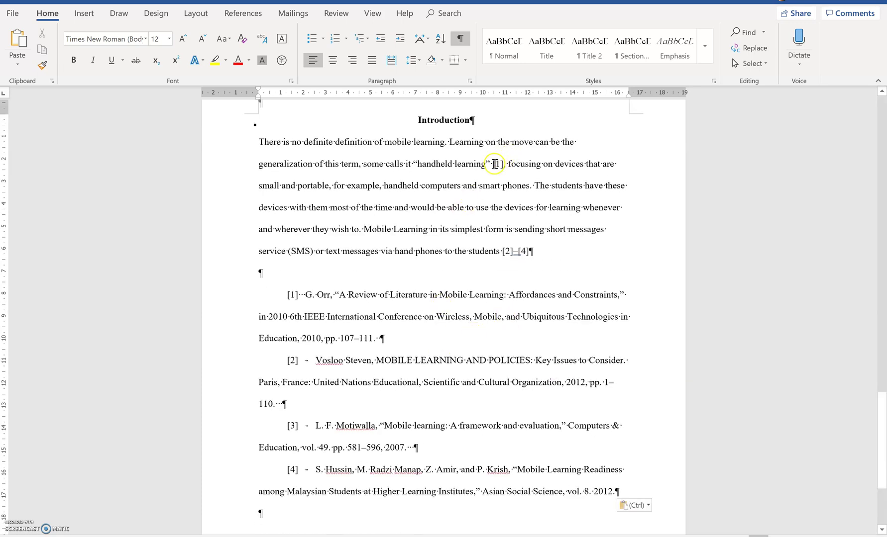
Search Mendeley for Orr and insert the Orr 2010 citation, then close Mendeley Desktop.
left_click(242, 15)
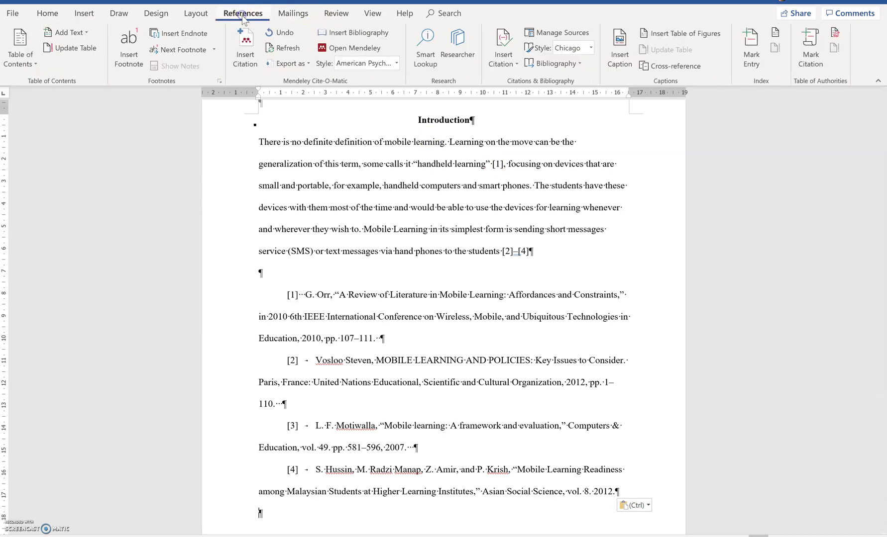
left_click(245, 41)
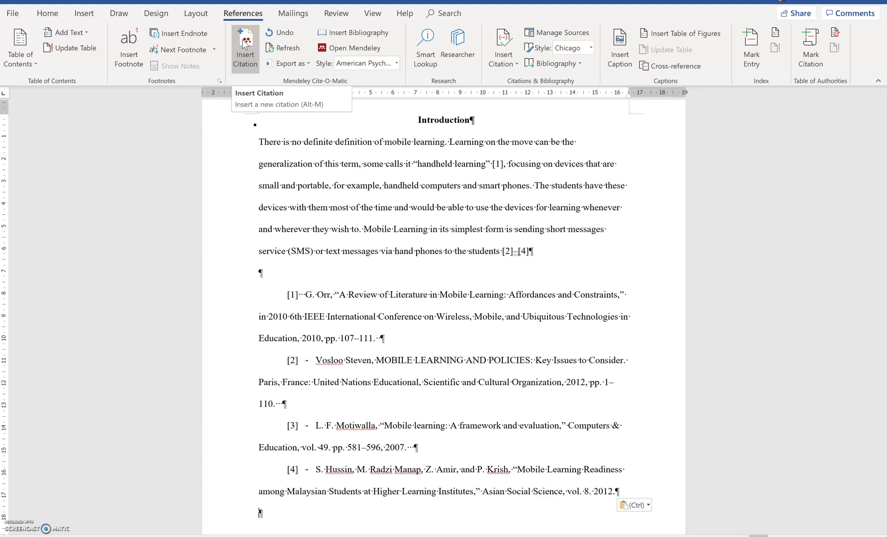
left_click(245, 44)
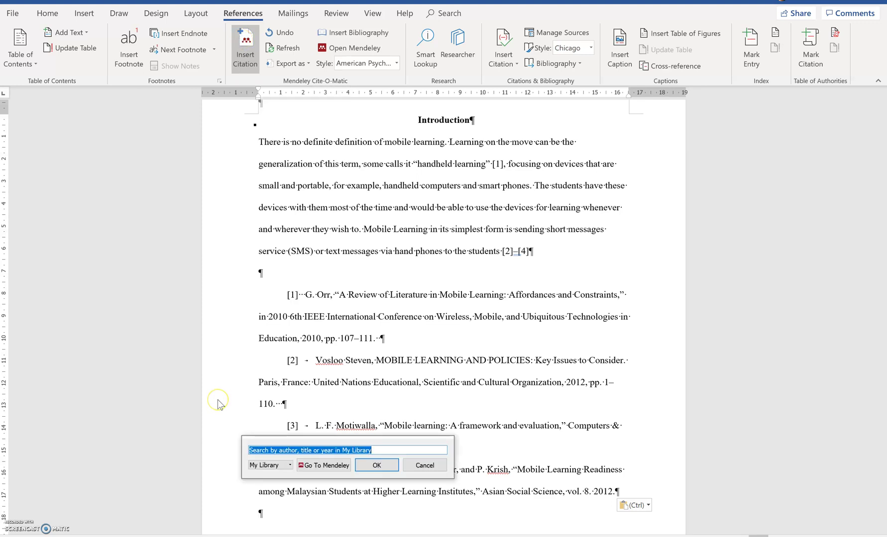
type("Orr")
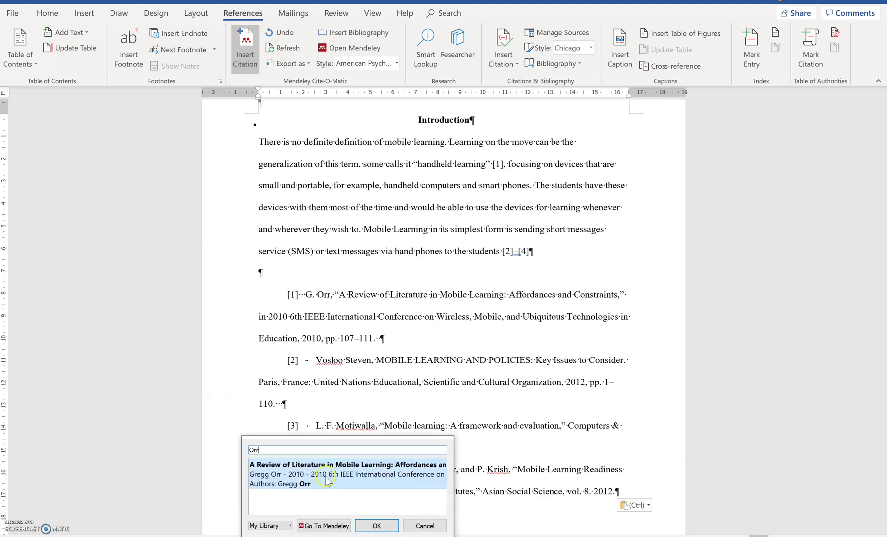
left_click(337, 474)
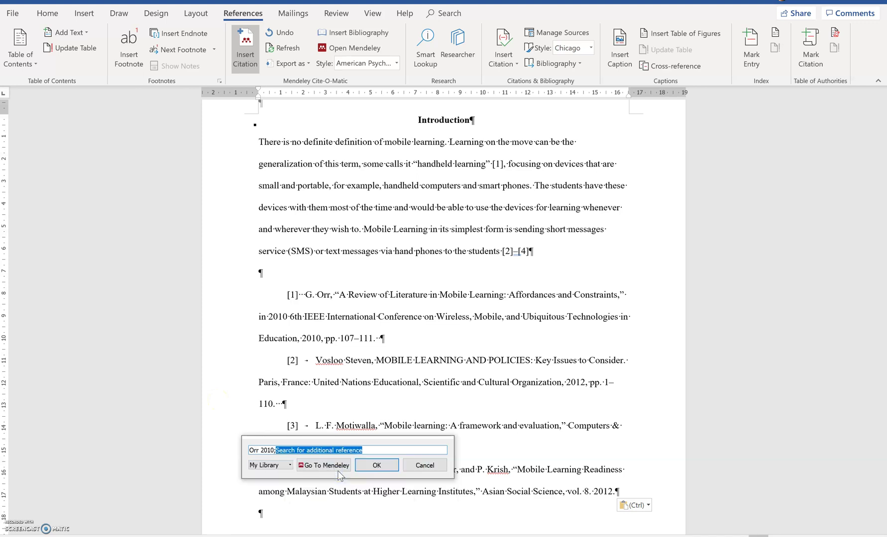
left_click(338, 470)
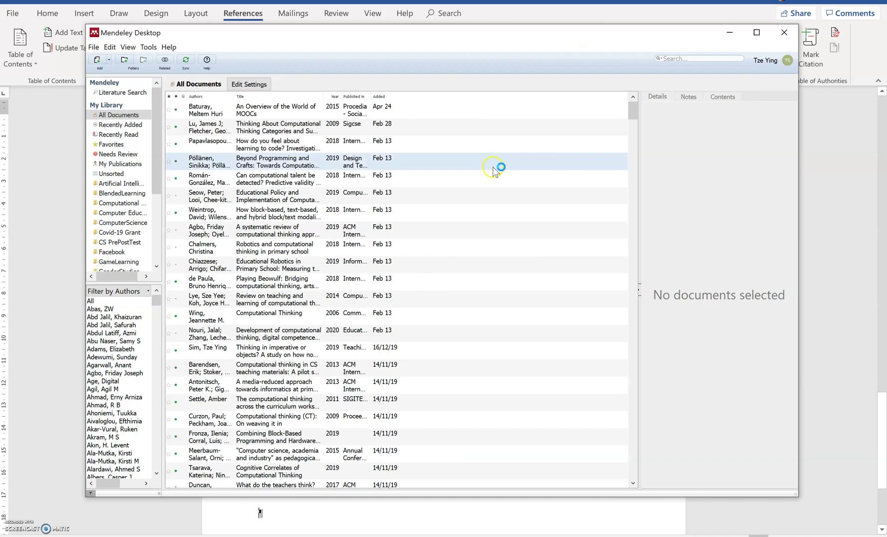
left_click(784, 32)
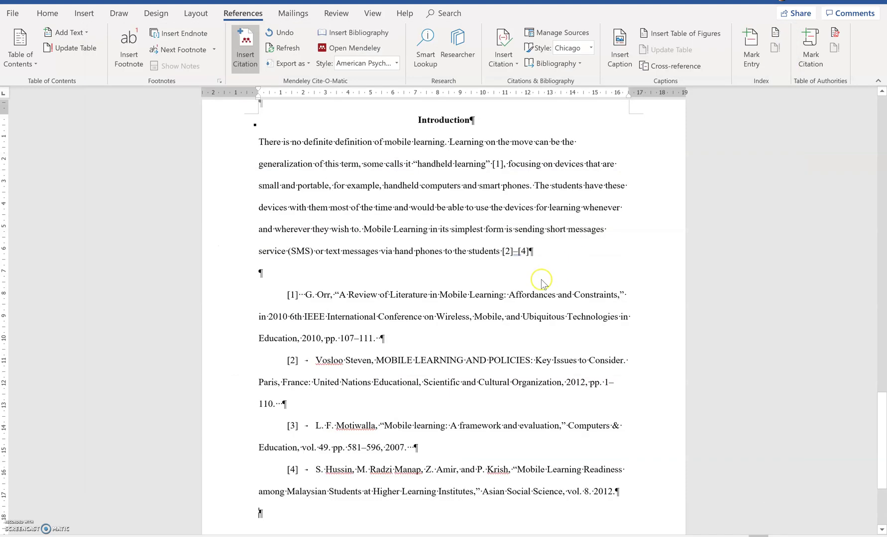
Put the cursor just before the [1] after 'handheld learning' and open the Mendeley citation search.
left_click(493, 165)
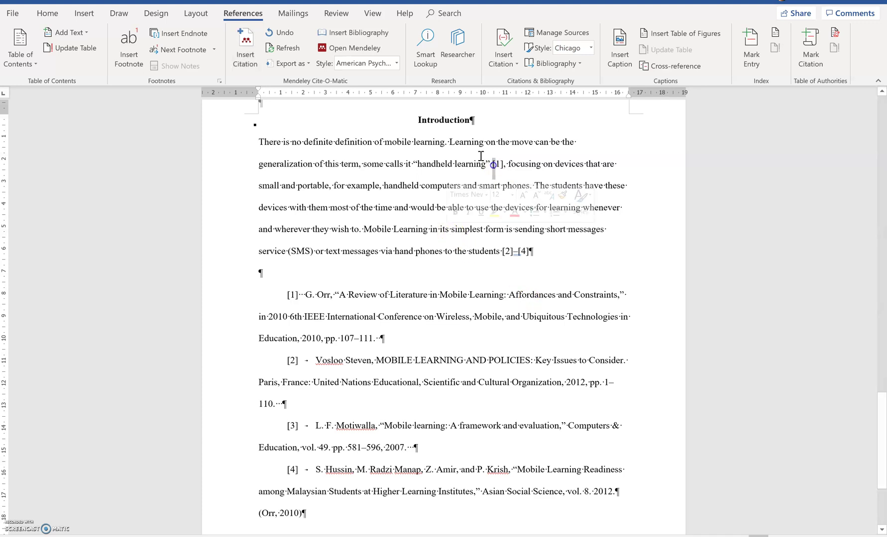
left_click(491, 165)
left_click(493, 164)
left_click(255, 148)
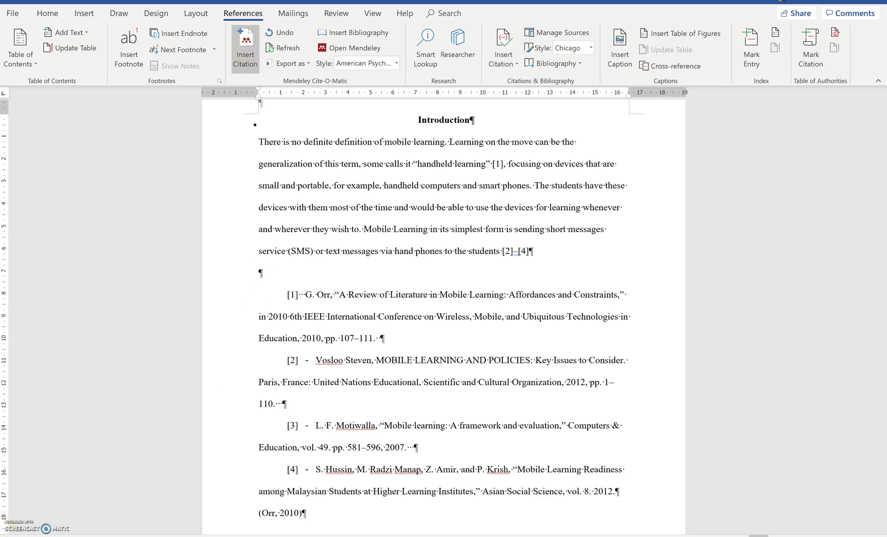
left_click(245, 46)
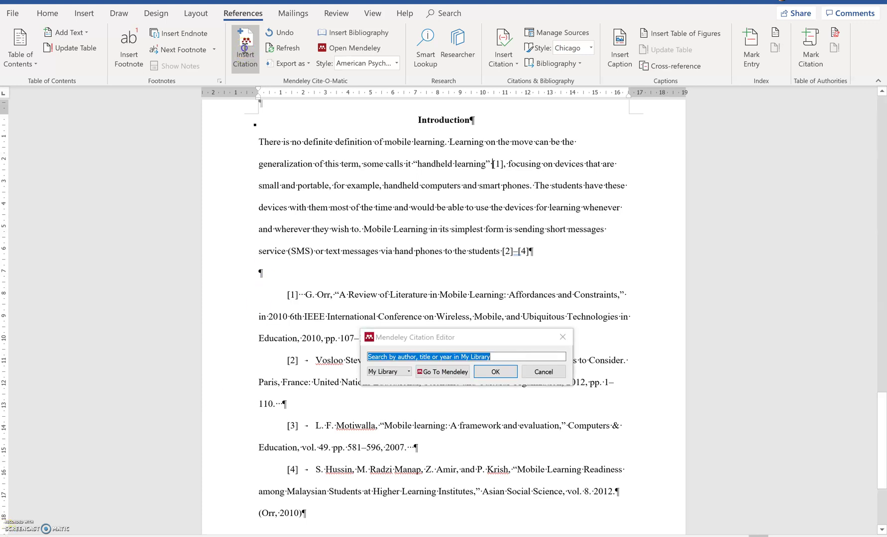
left_click(521, 356)
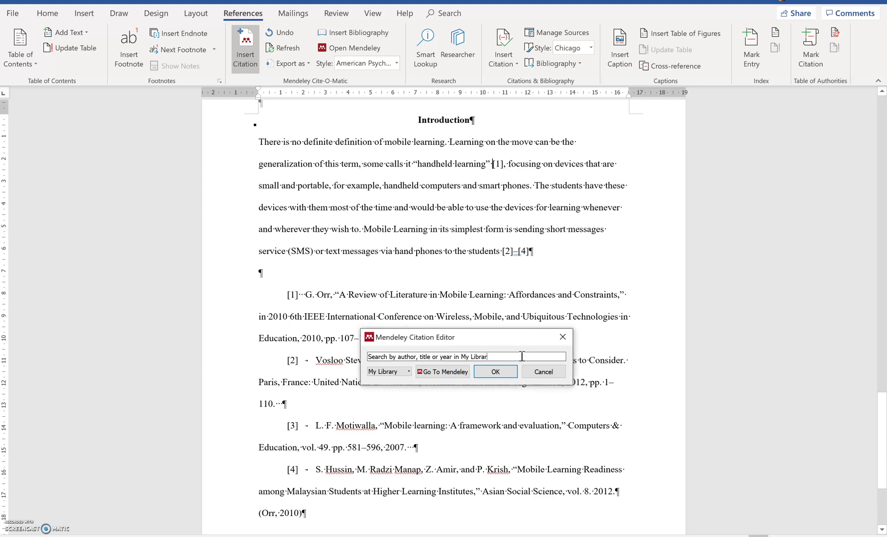
key("BackSpace")
key("BackSpace")
key("BackSpace")
key("BackSpace")
key("BackSpace")
key("BackSpace")
key("BackSpace")
key("BackSpace")
key("BackSpace")
key("BackSpace")
key("BackSpace")
key("BackSpace")
key("BackSpace")
key("BackSpace")
key("BackSpace")
key("BackSpace")
key("BackSpace")
key("BackSpace")
key("BackSpace")
key("BackSpace")
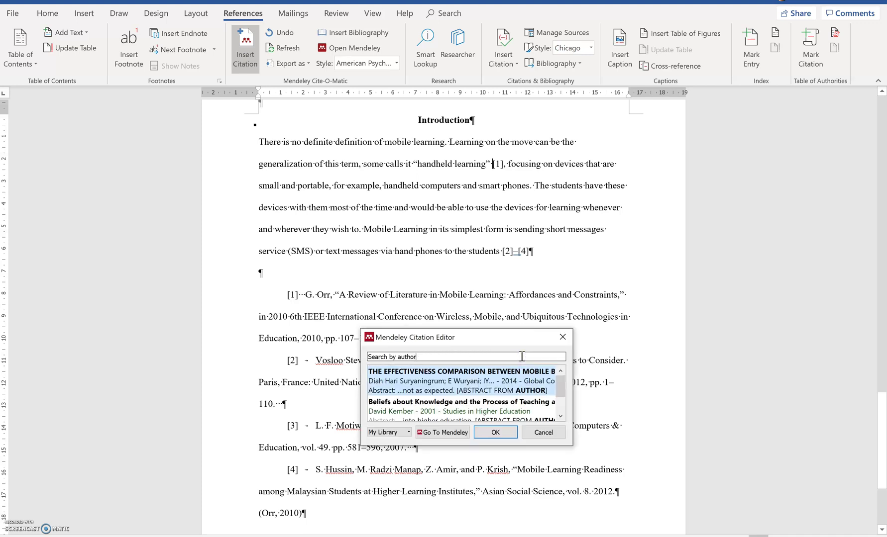
key("BackSpace")
key("BackSpace")
key("BackSpace")
key("BackSpace")
key("BackSpace")
key("BackSpace")
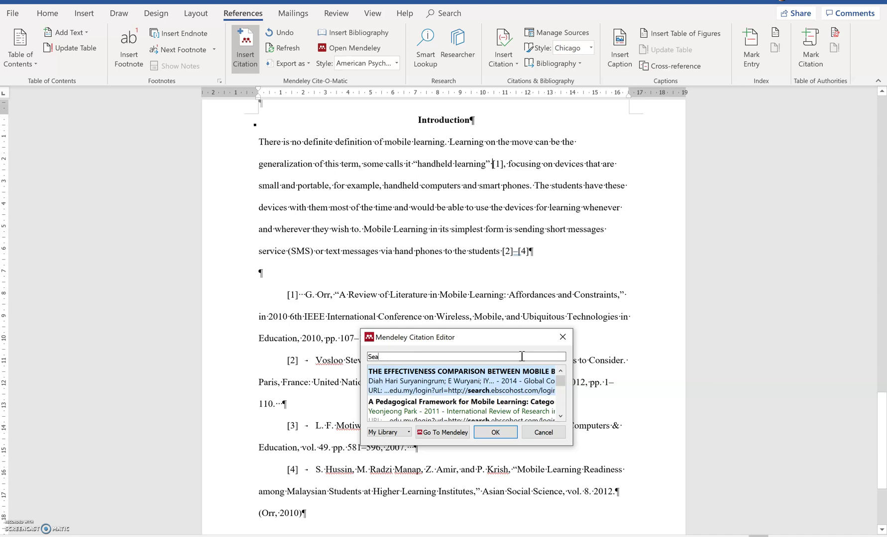
key("BackSpace")
key("BackSpace")
key("BackSpace")
Insert the (Orr, 2010) citation there and delete the old [1].
type("Orr")
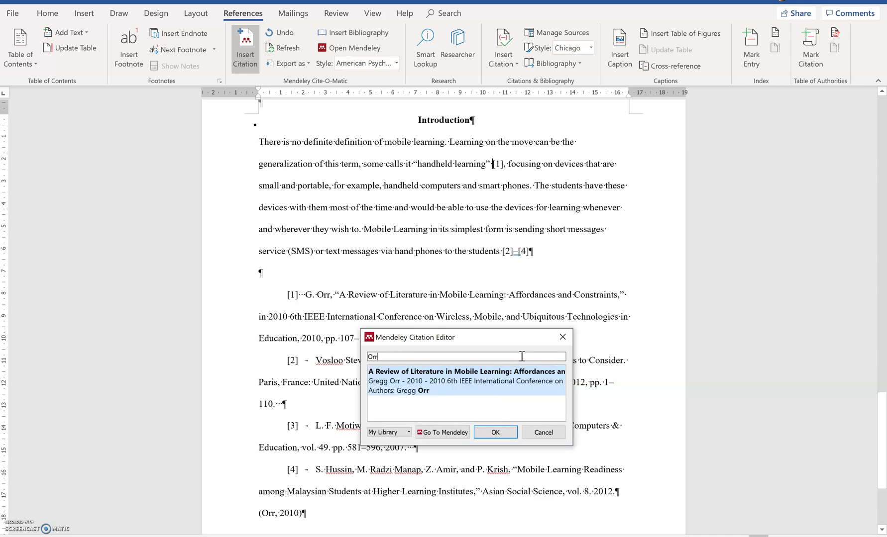
left_click(500, 381)
left_click(497, 376)
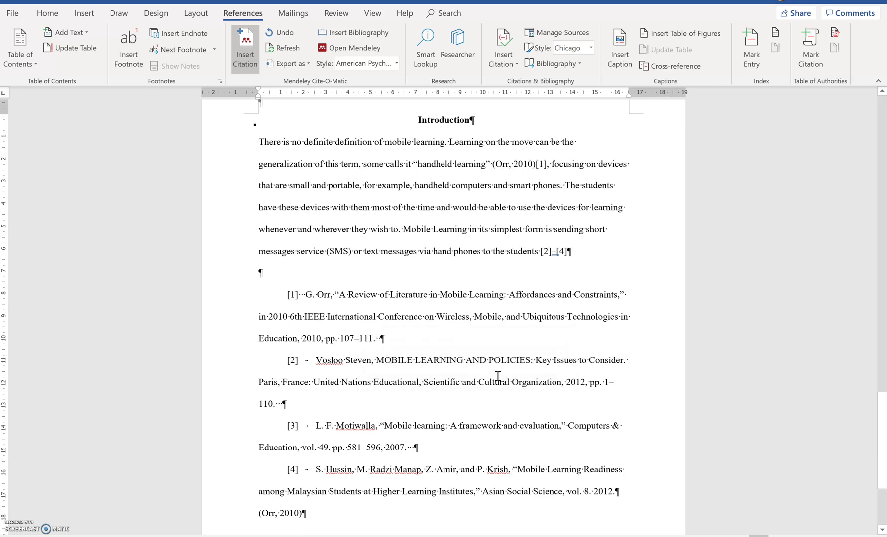
key("BackSpace")
key("BackSpace")
key("BackSpace")
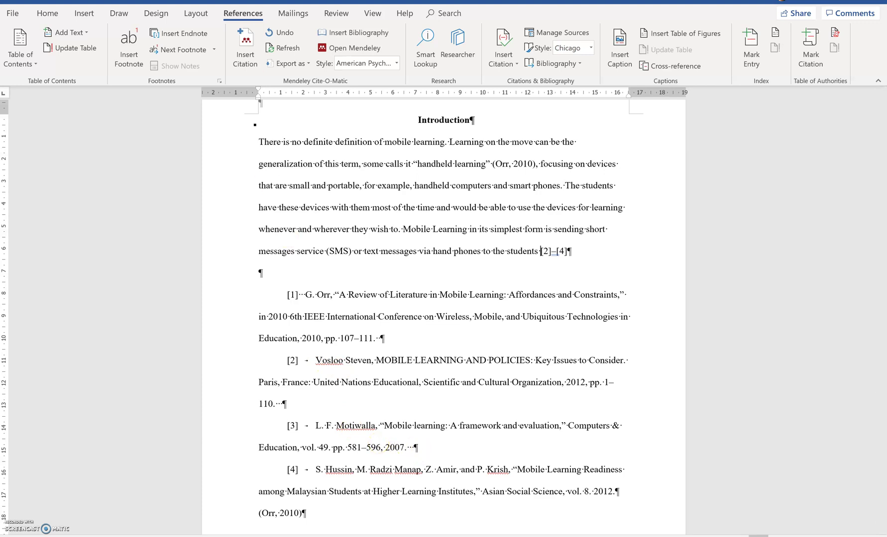
Start a Mendeley citation beside [2]–[4] and add the Vosloo Steven 2012 reference.
left_click(247, 54)
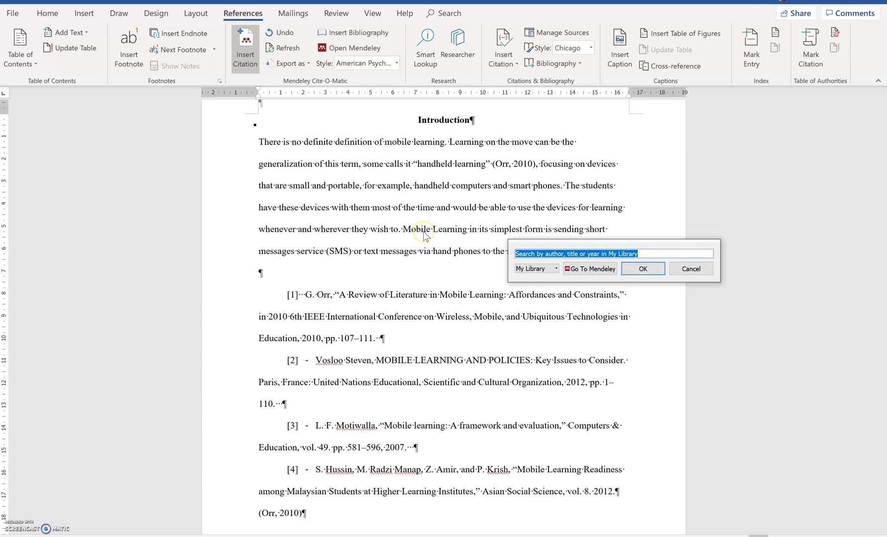
type("Vosloo")
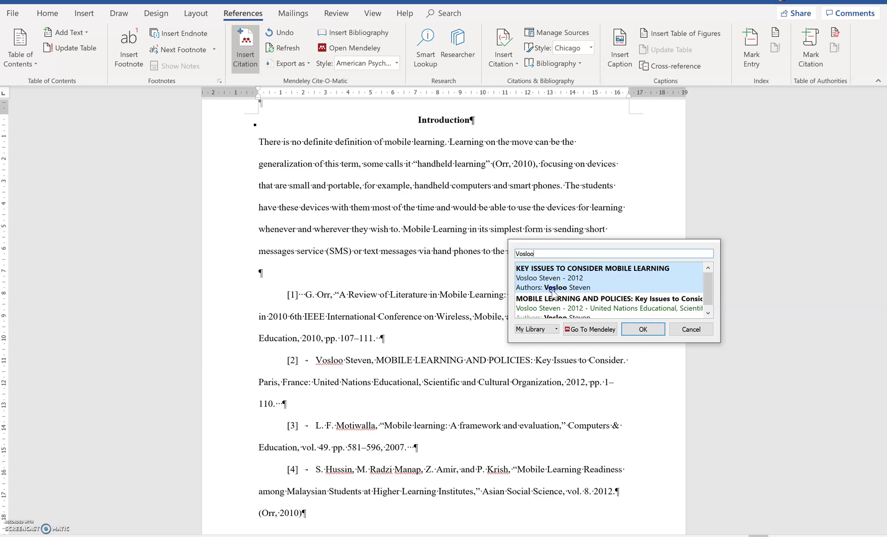
left_click(553, 291)
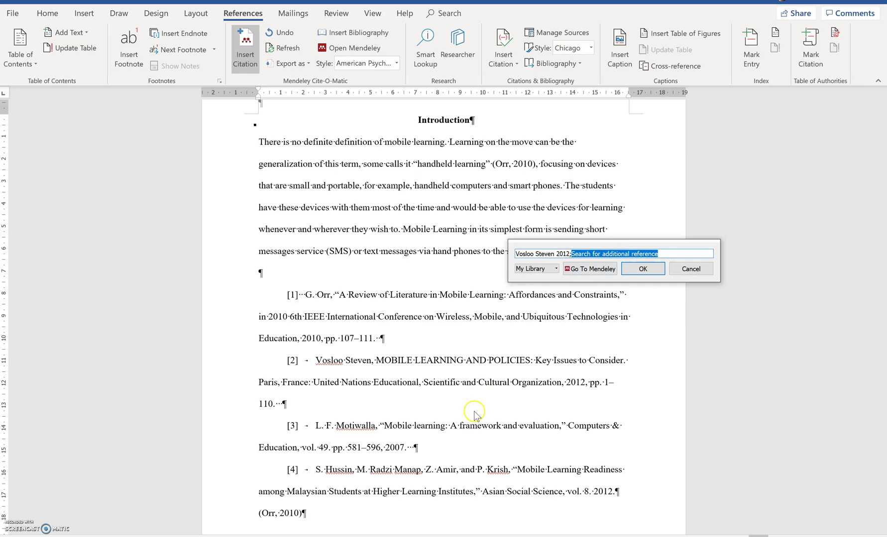
left_click(665, 254)
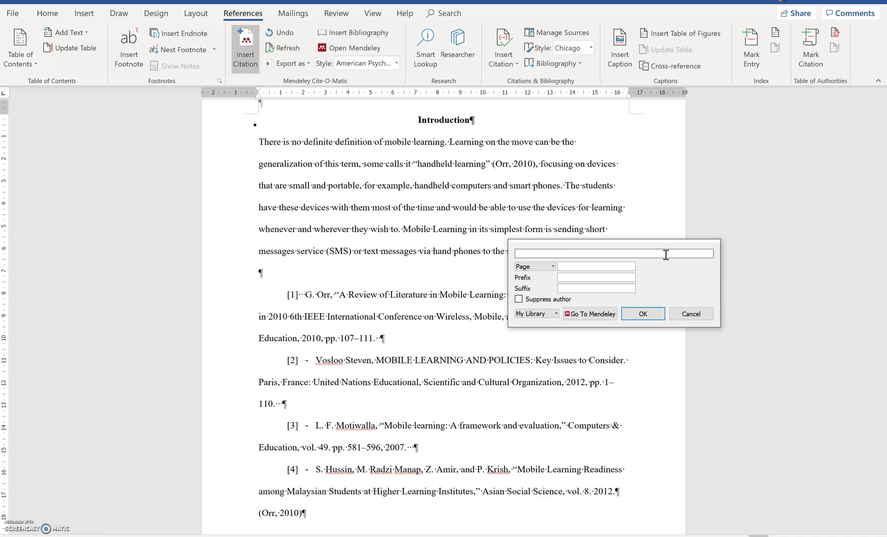
type("Vos")
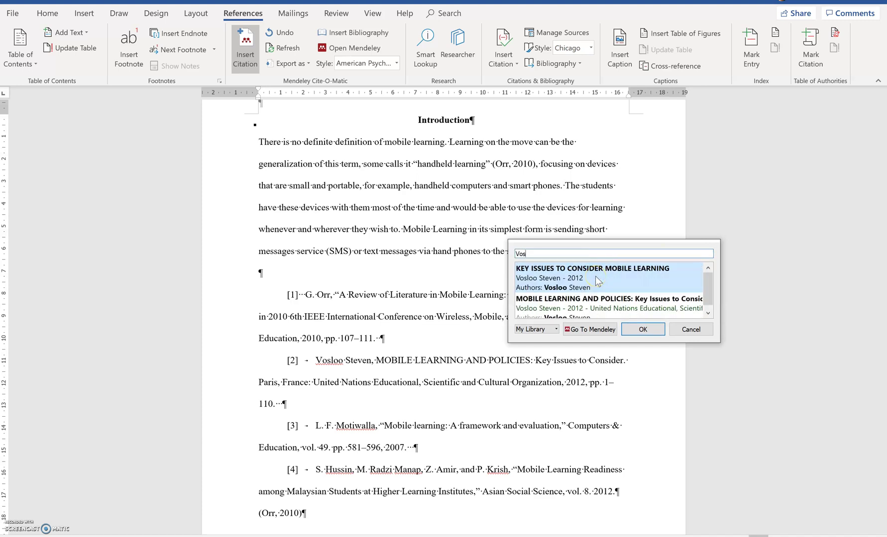
double_click(595, 306)
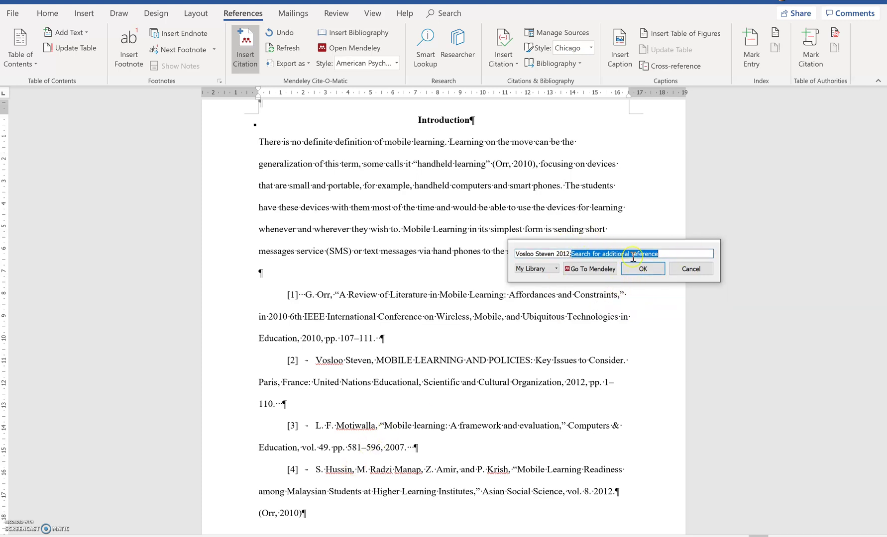
Add the Motiwalla 2007 and Hussin 2012 papers and insert the combined citation.
type("Motiwa")
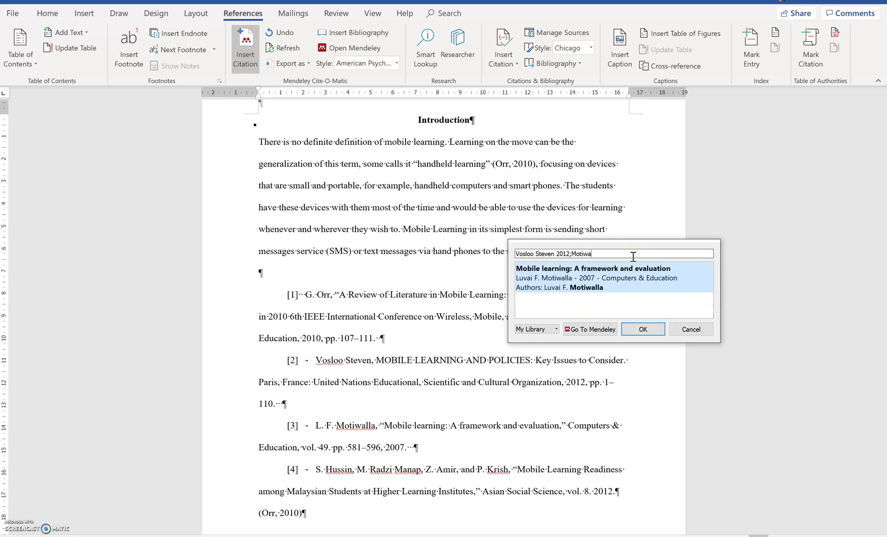
left_click(634, 283)
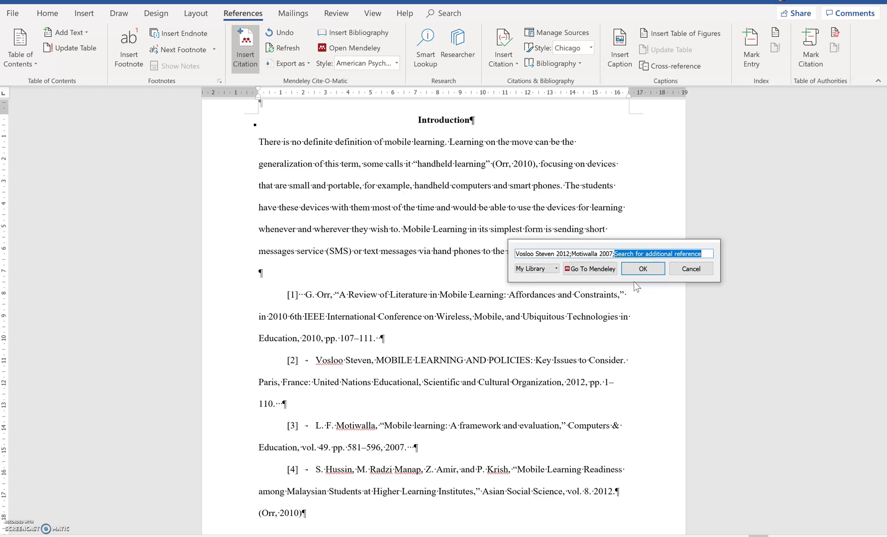
type("Hussin")
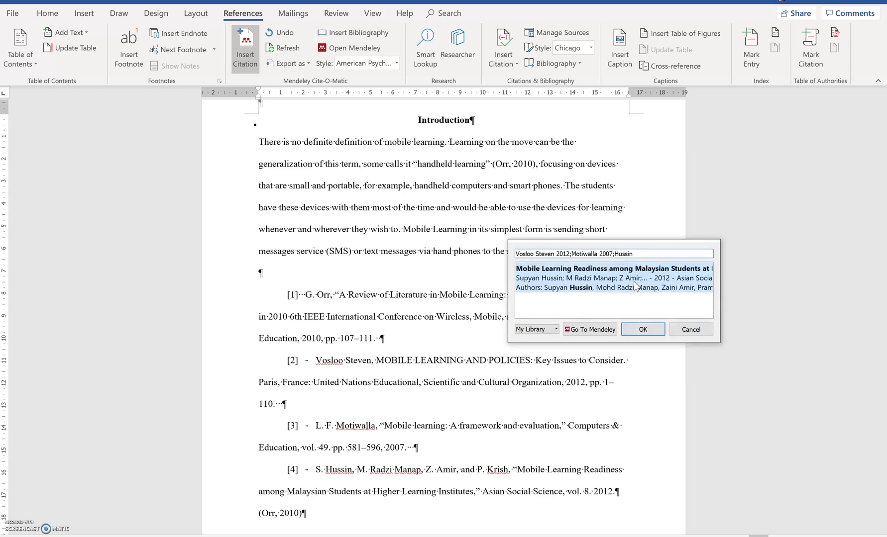
left_click(635, 284)
left_click(643, 269)
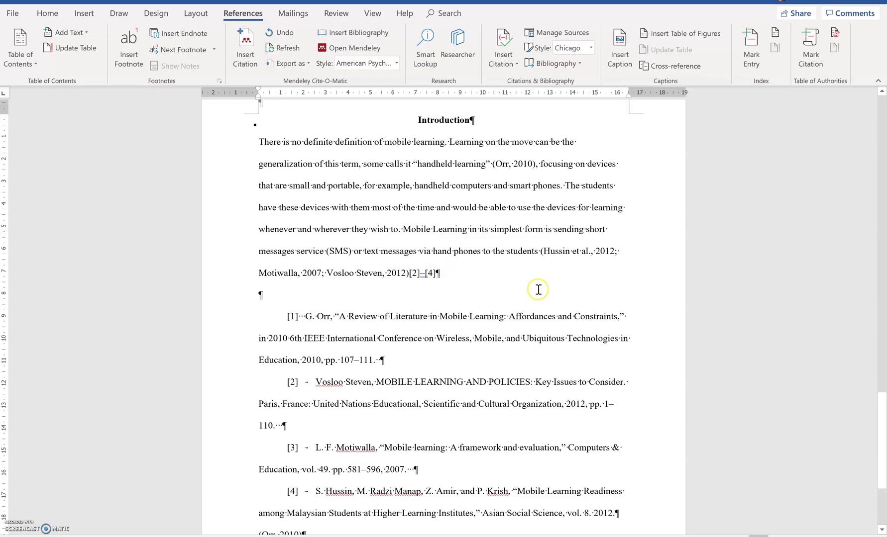
Delete the leftover [2]–[4] and the old numbered reference list, then start a 'References' line.
key("Delete")
key("Delete")
key("Delete")
key("Delete")
key("Delete")
key("shift+Down")
key("shift+Down")
key("shift+Down")
key("shift+Down")
key("shift+Down")
key("shift+Down")
key("shift+Down")
key("shift+Down")
key("shift+Down")
key("shift+Down")
key("shift+Down")
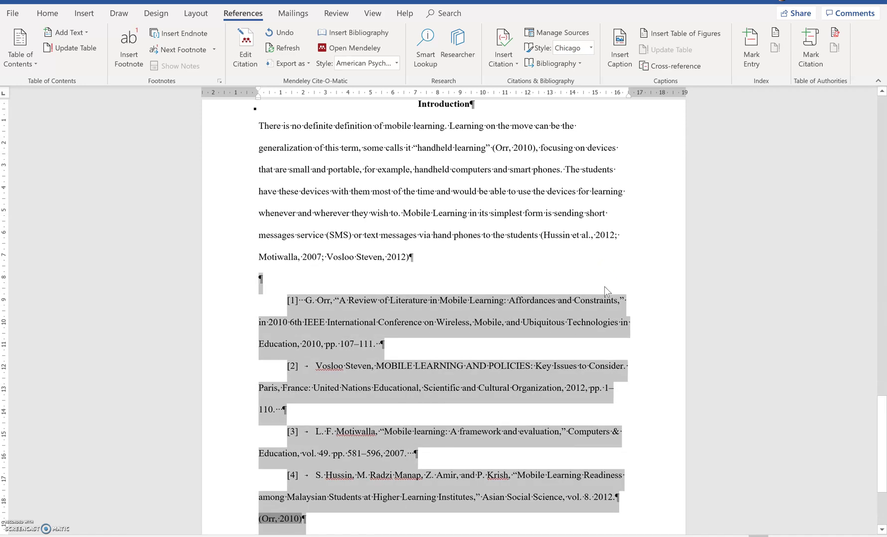
key("Delete")
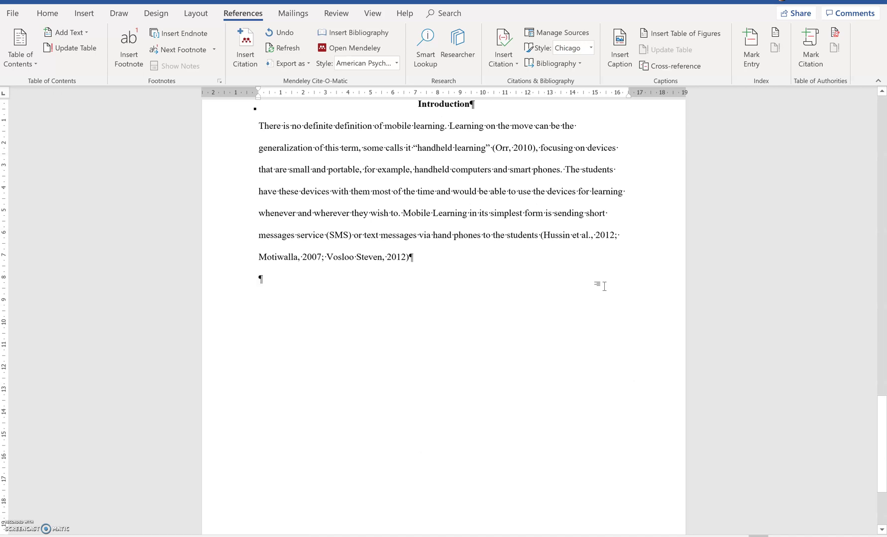
type("References")
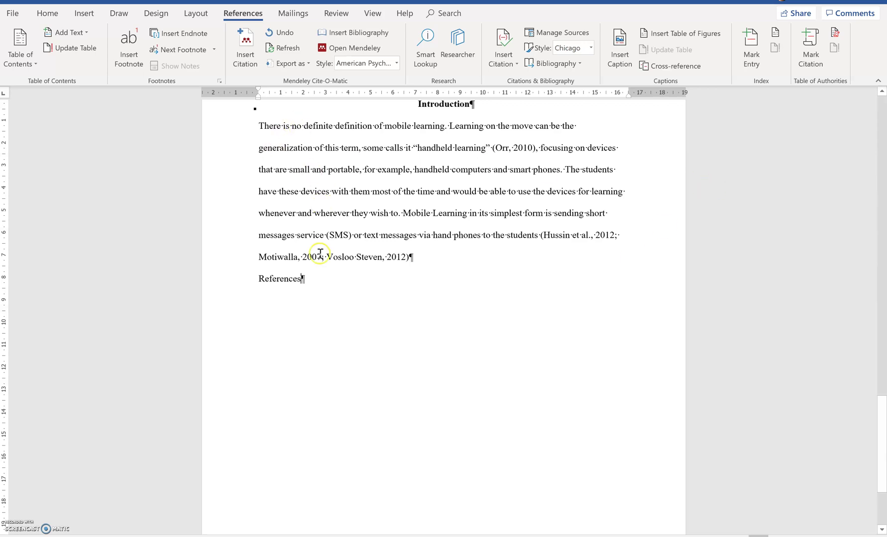
Apply the Heading 1 style to the References line.
left_click(54, 12)
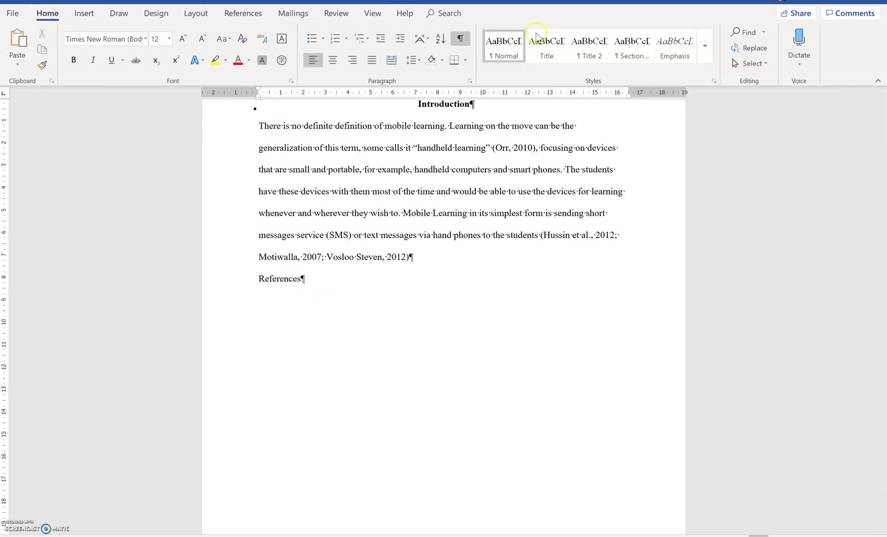
left_click(704, 49)
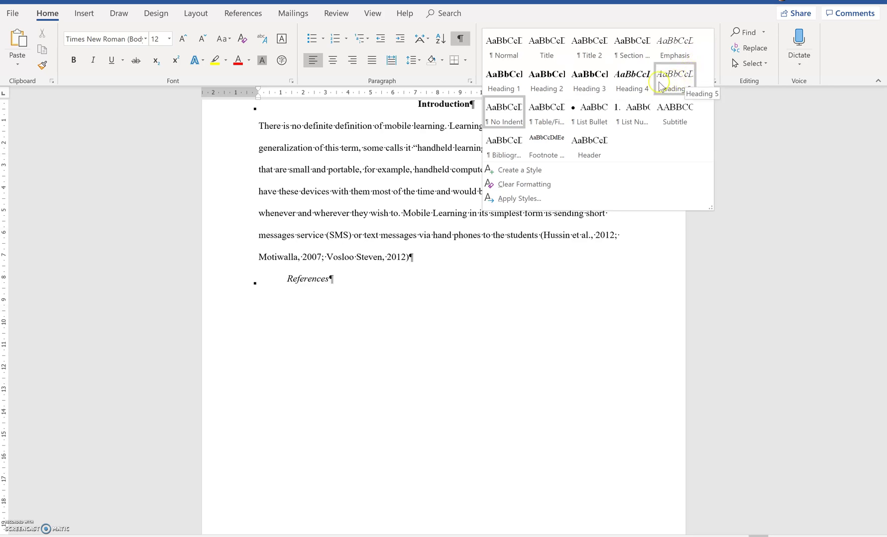
left_click(494, 78)
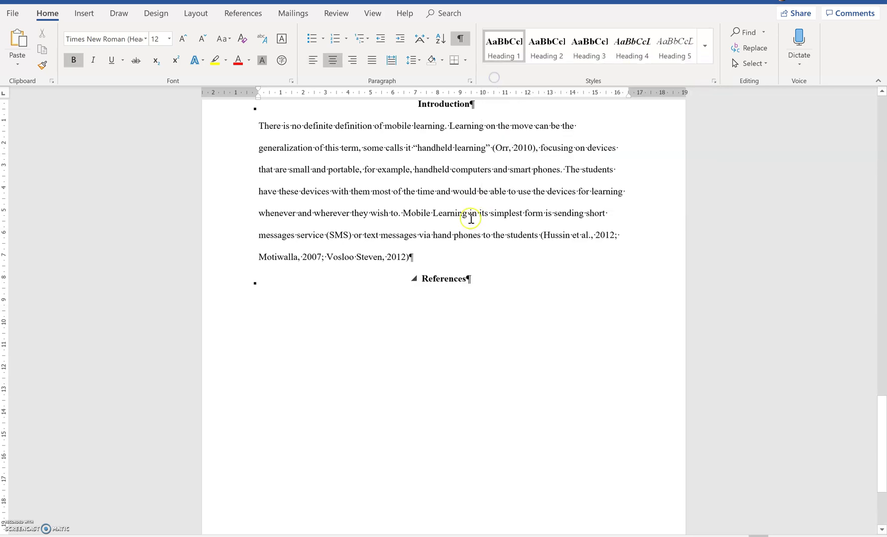
Add a new paragraph below the heading and insert the Mendeley APA bibliography there.
left_click(499, 281)
key("Return")
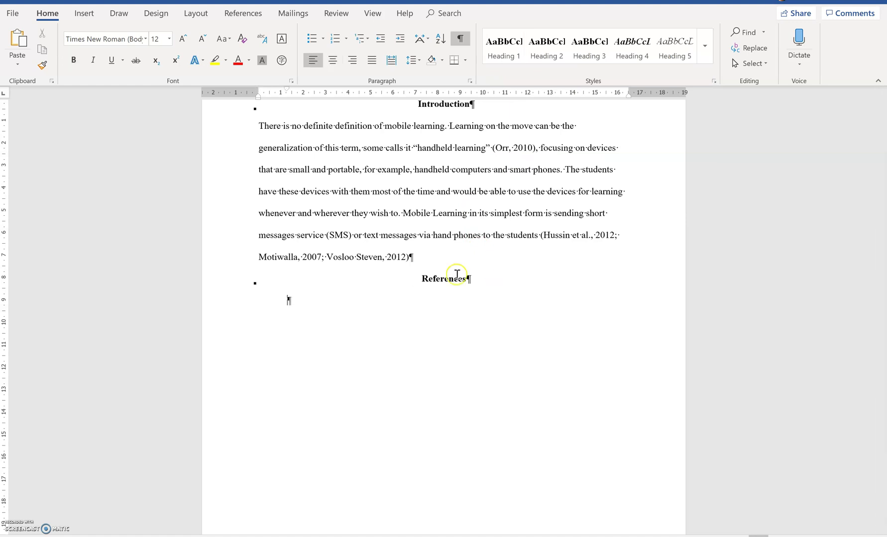
left_click(246, 16)
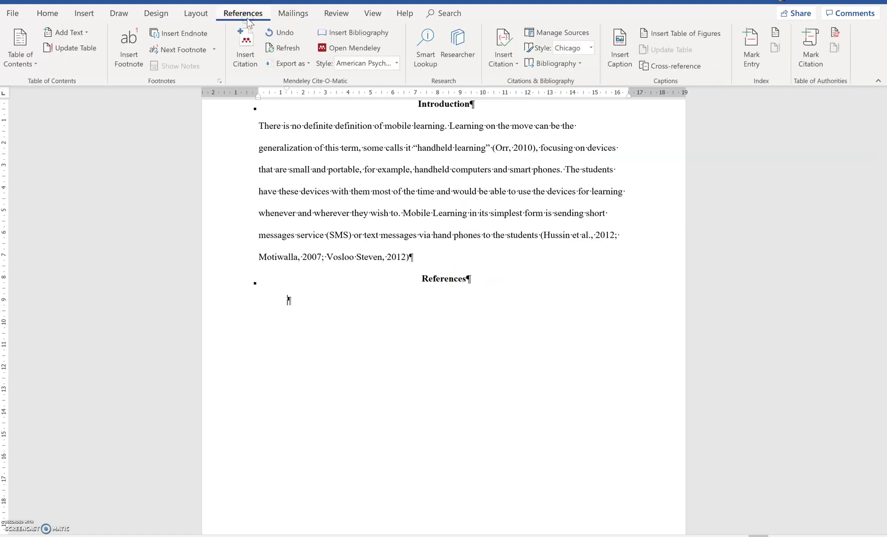
left_click(331, 33)
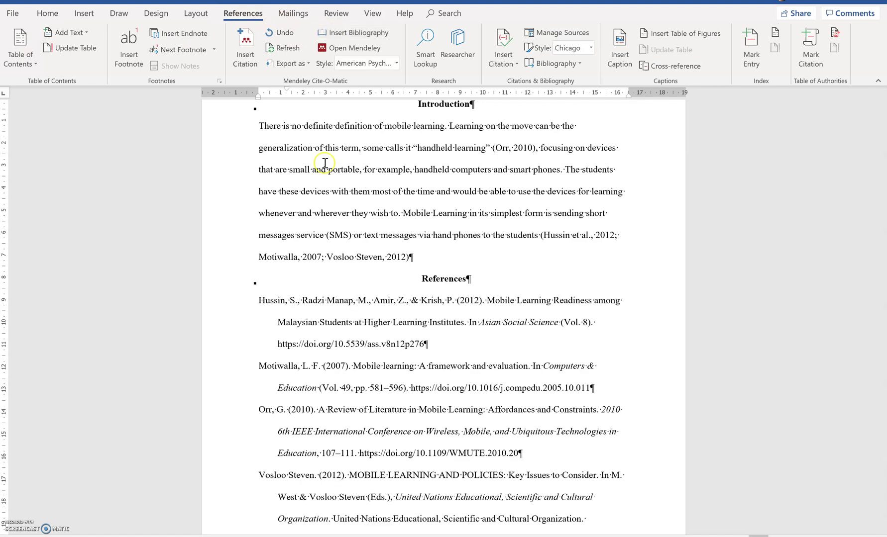
left_click(322, 342)
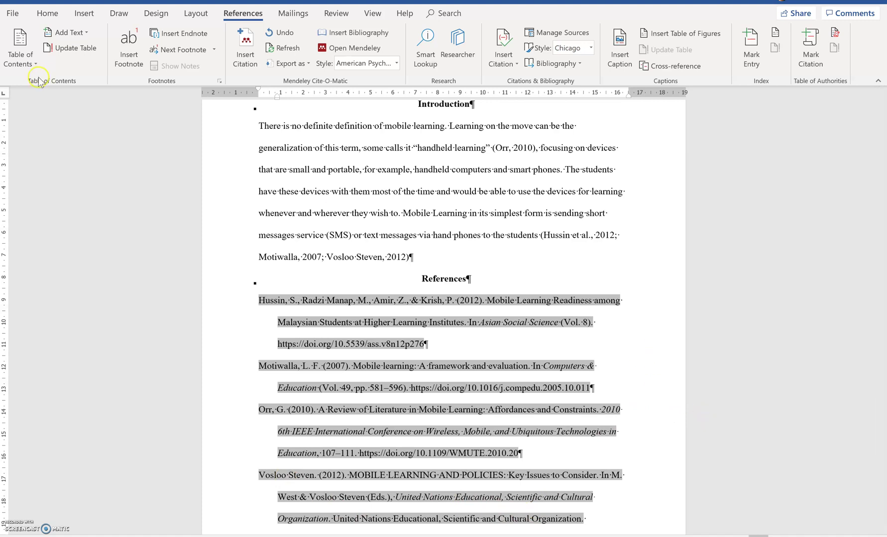
Save the paper as a PDF (*.pdf) named 'Test Document' in Downloads.
left_click(11, 13)
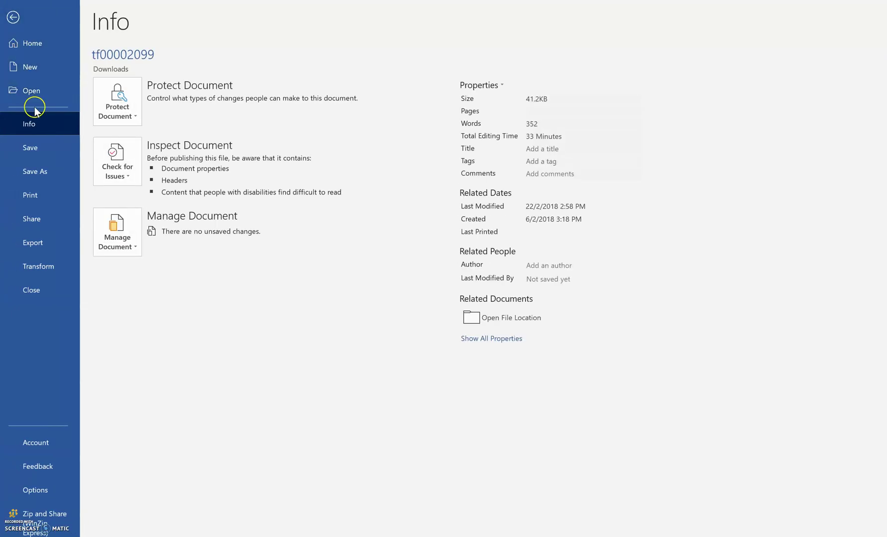
left_click(38, 171)
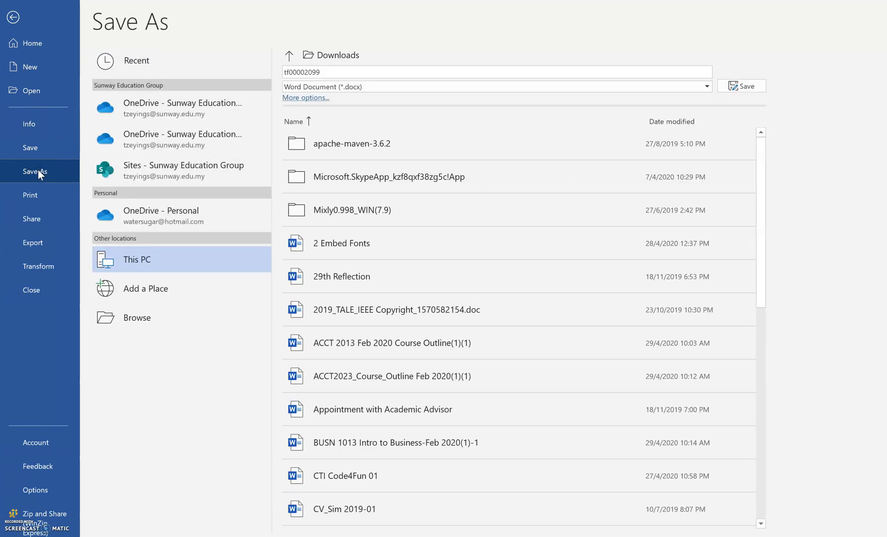
left_click(359, 70)
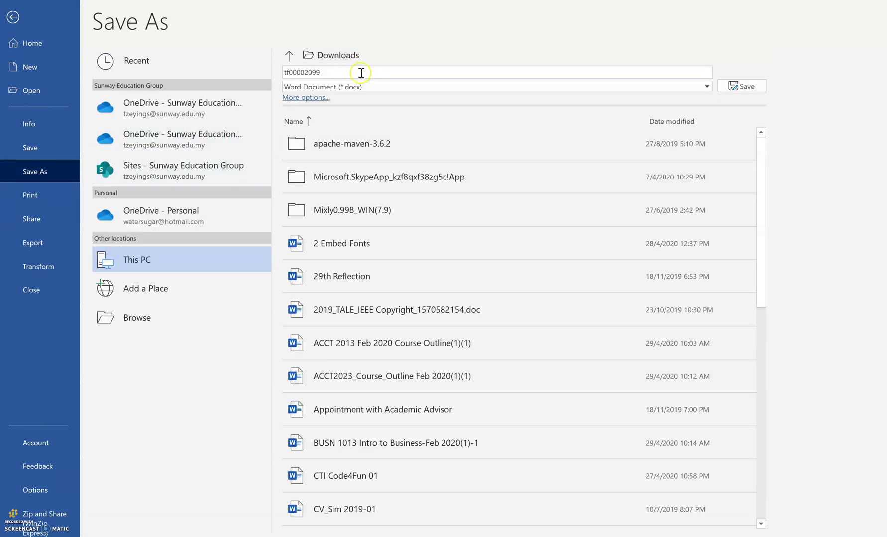
left_click(361, 87)
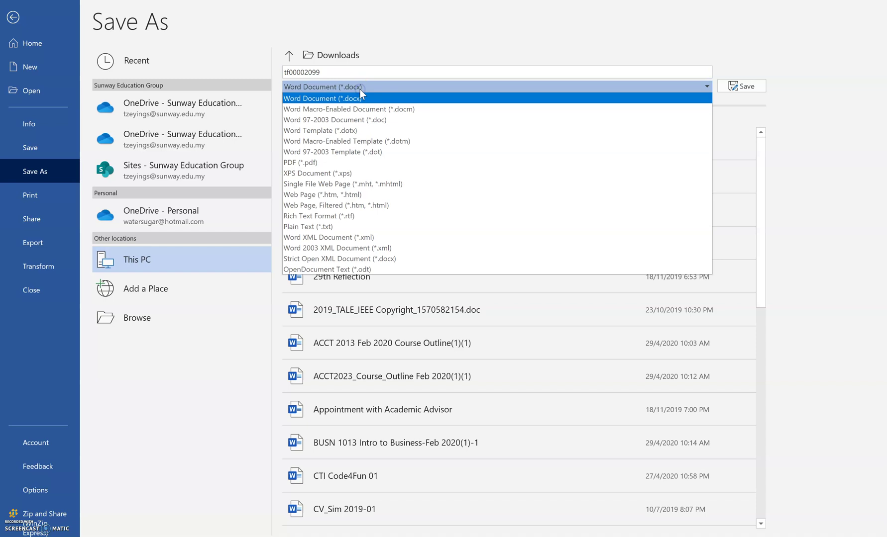
left_click(360, 166)
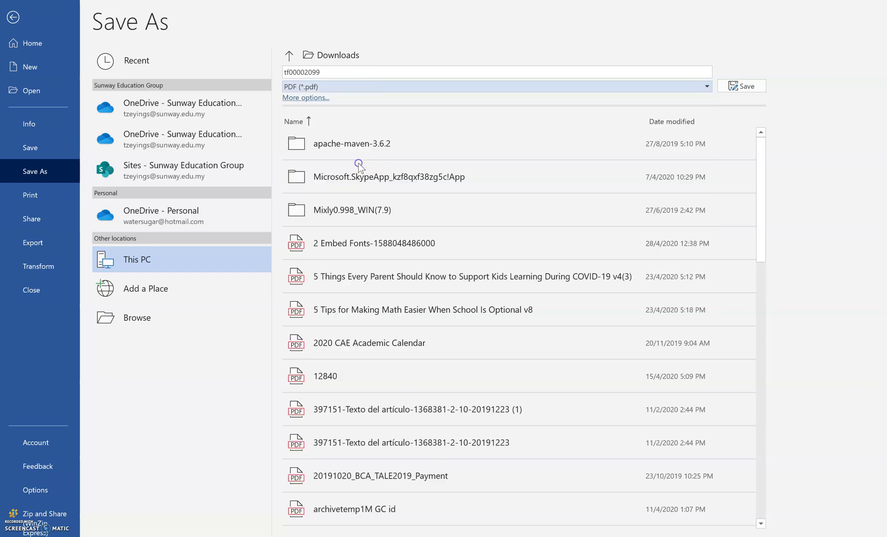
left_click(350, 70)
type("Test Document")
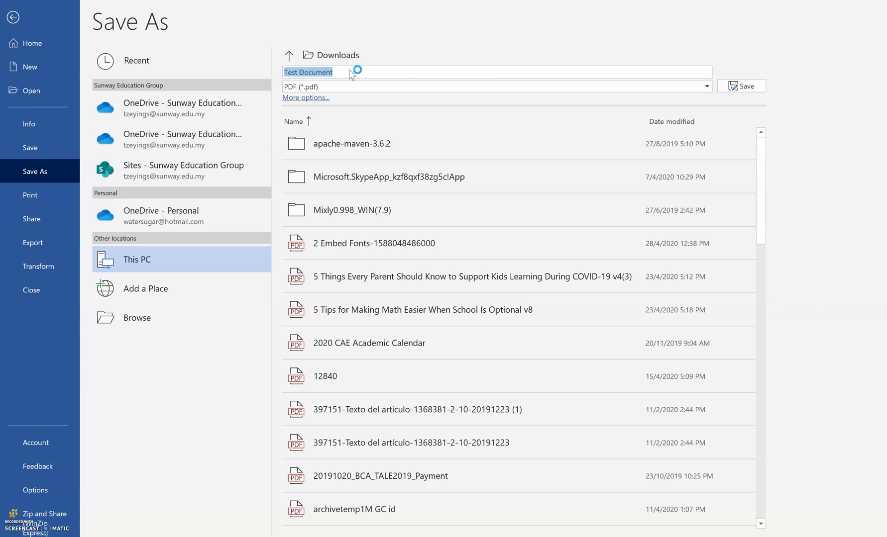
key("Return")
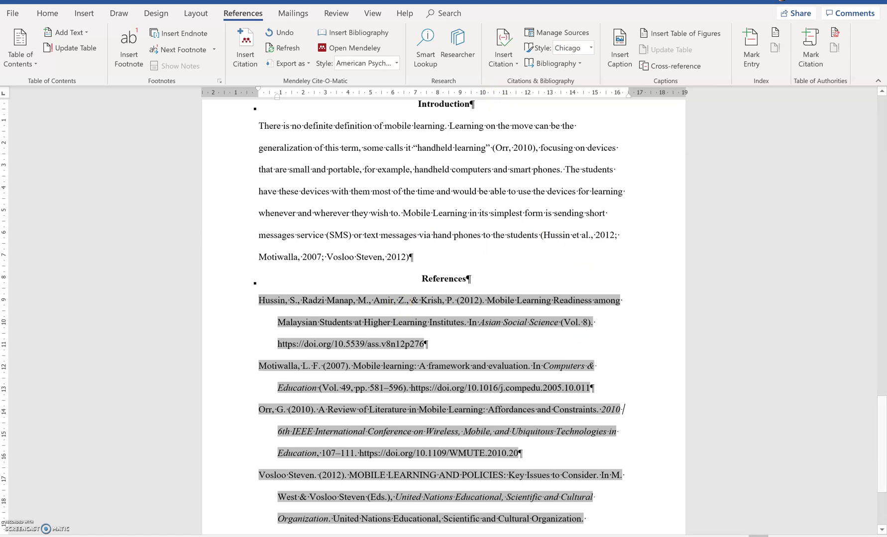
Switch from Word to the PowerPoint slides with Alt+Tab.
key("alt+Tab")
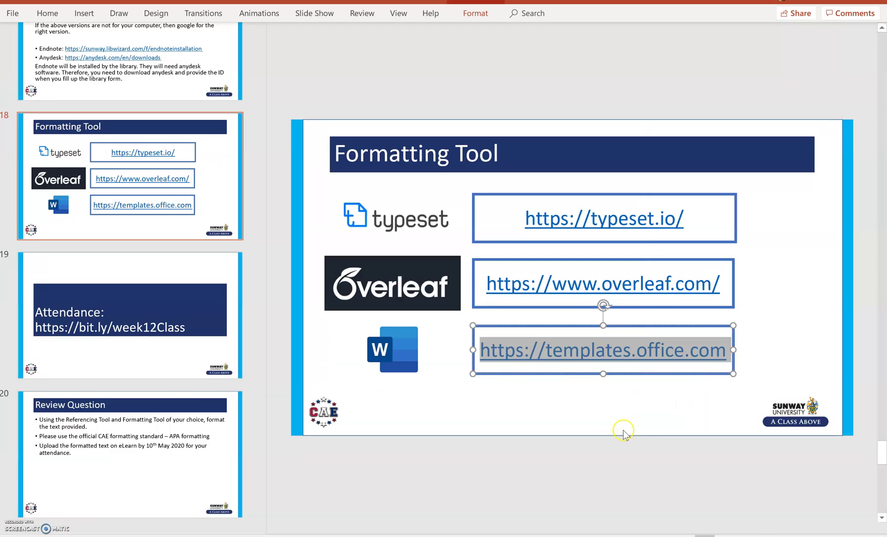
Widen Mendeley Desktop's folder panel, then show PowerPoint slide 17 on referencing tool installation.
key("alt+Tab")
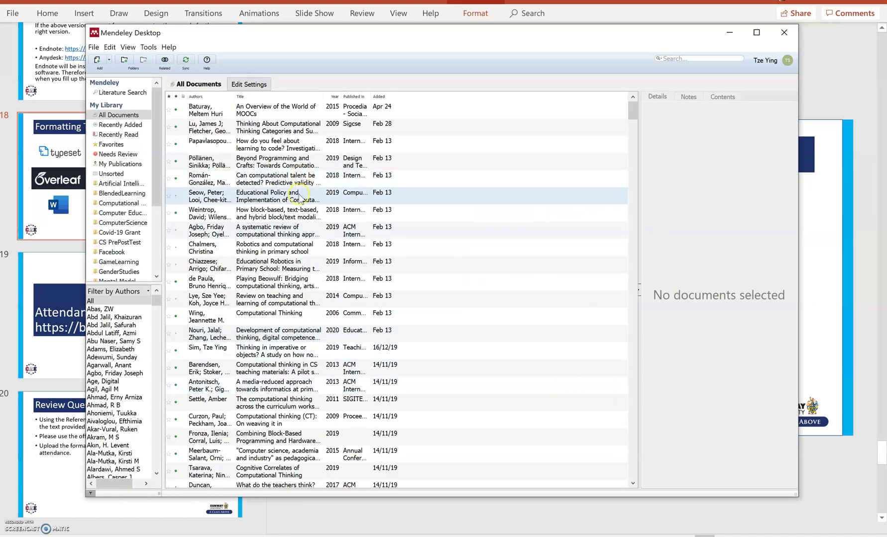
left_click_drag(163, 282, 302, 273)
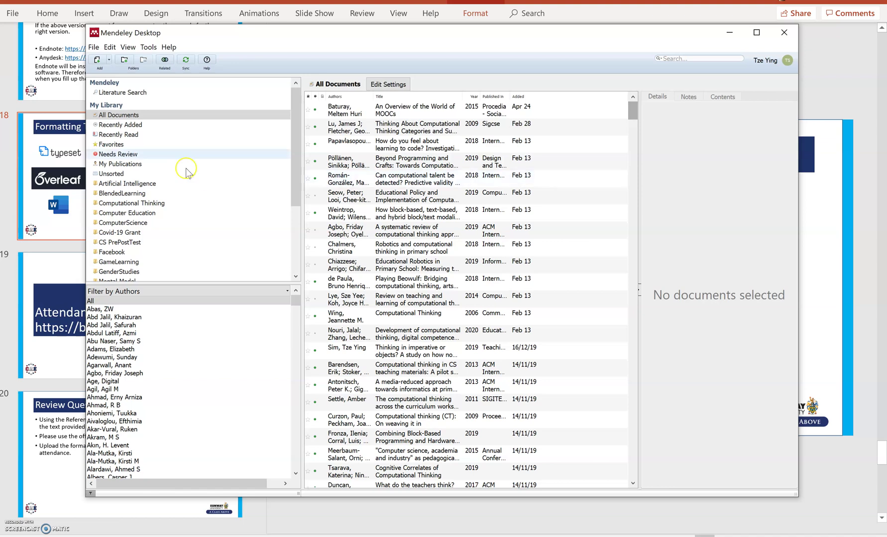
left_click(34, 70)
left_click(36, 72)
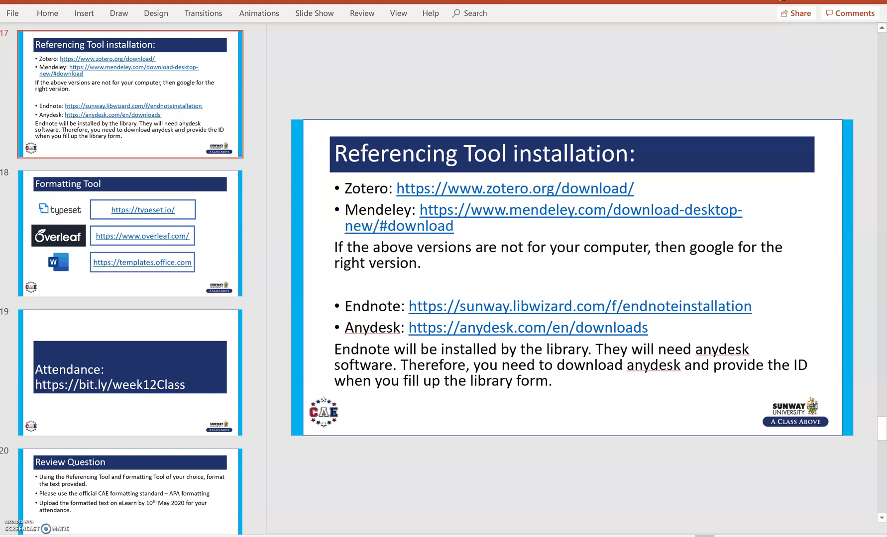
Bring the Word paper with its References list back in front via the taskbar preview.
mouse_move(535, 536)
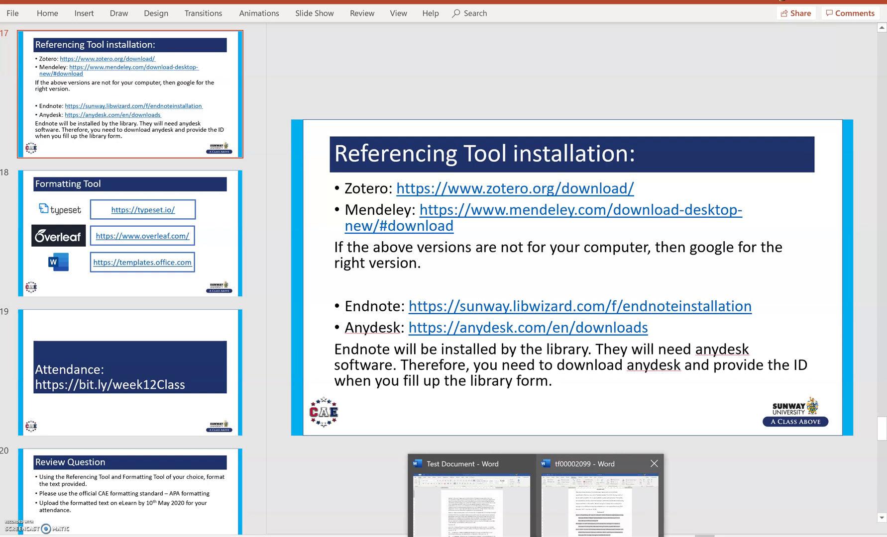
left_click(600, 502)
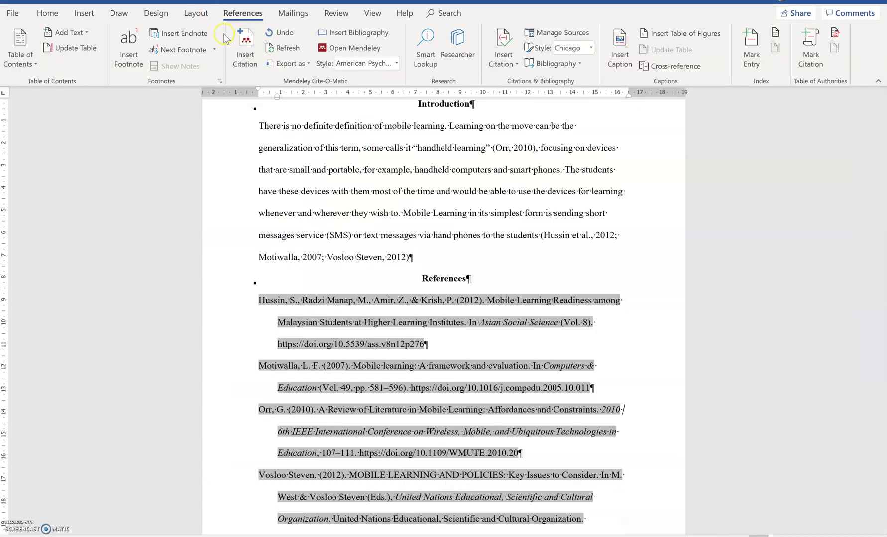